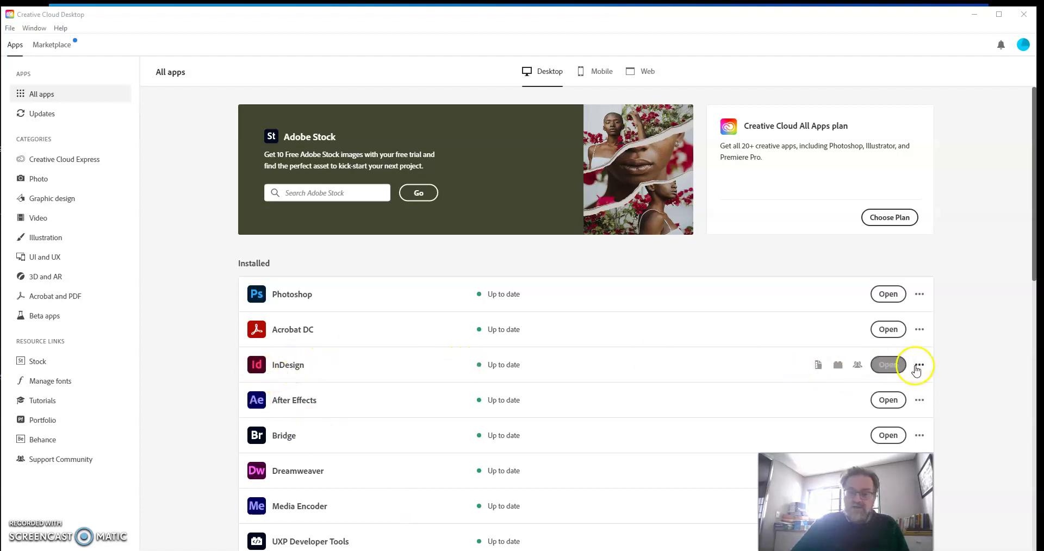
# Launch InDesign from the installed apps list in Creative Cloud Desktop
pyautogui.click(888, 366)
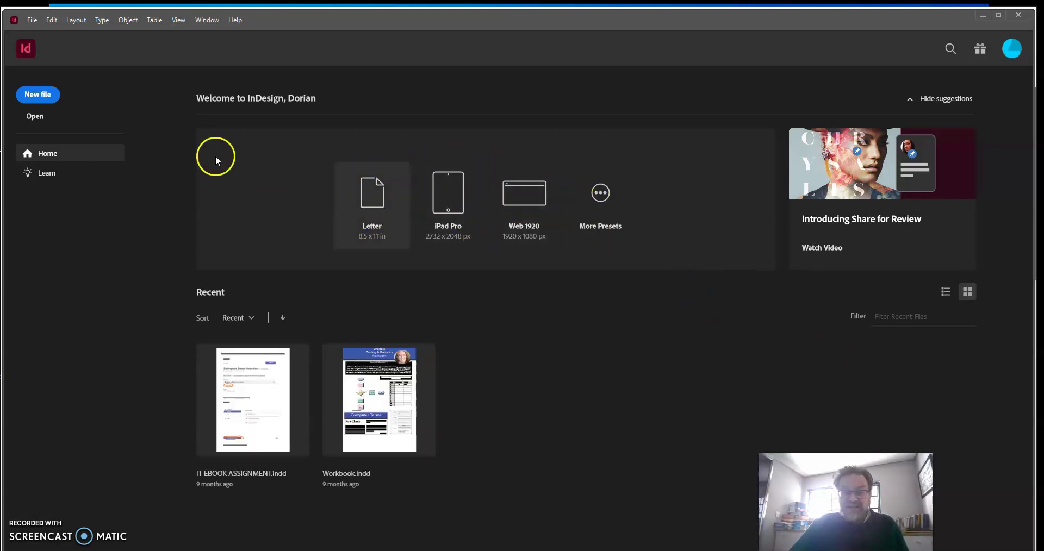
# Create a 21 × 29.7 cm two-column document measured in centimetres
pyautogui.click(37, 100)
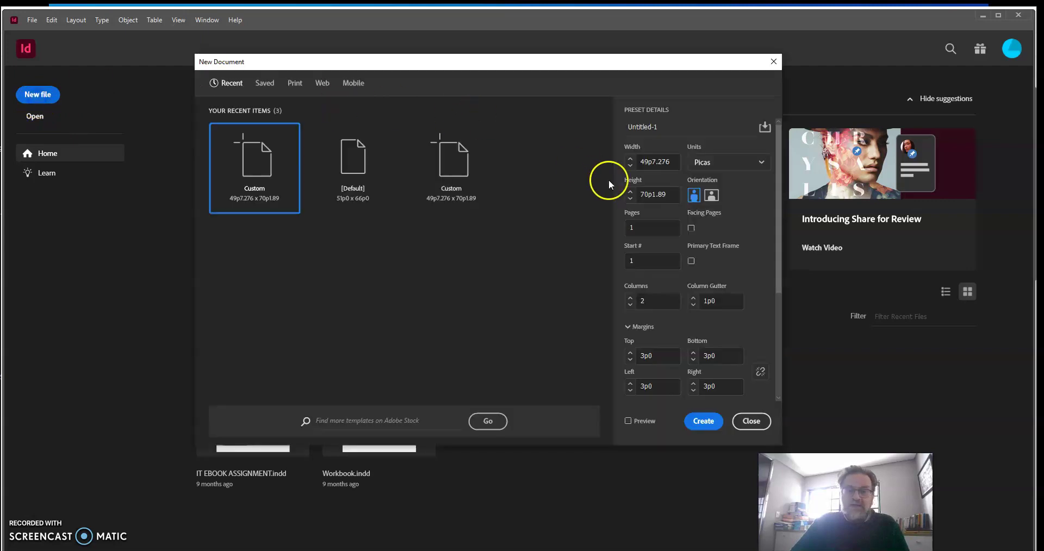
pyautogui.click(723, 165)
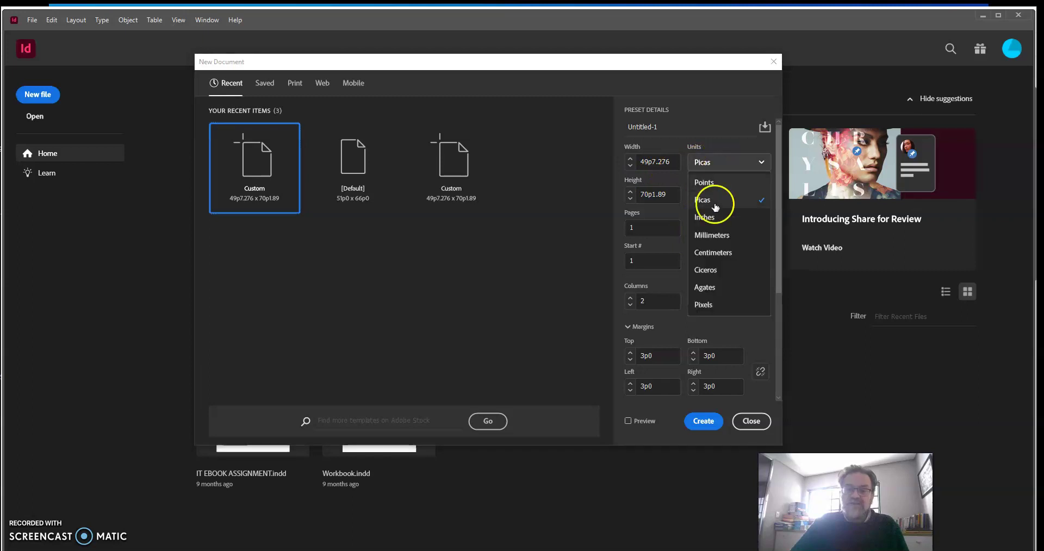
pyautogui.click(712, 254)
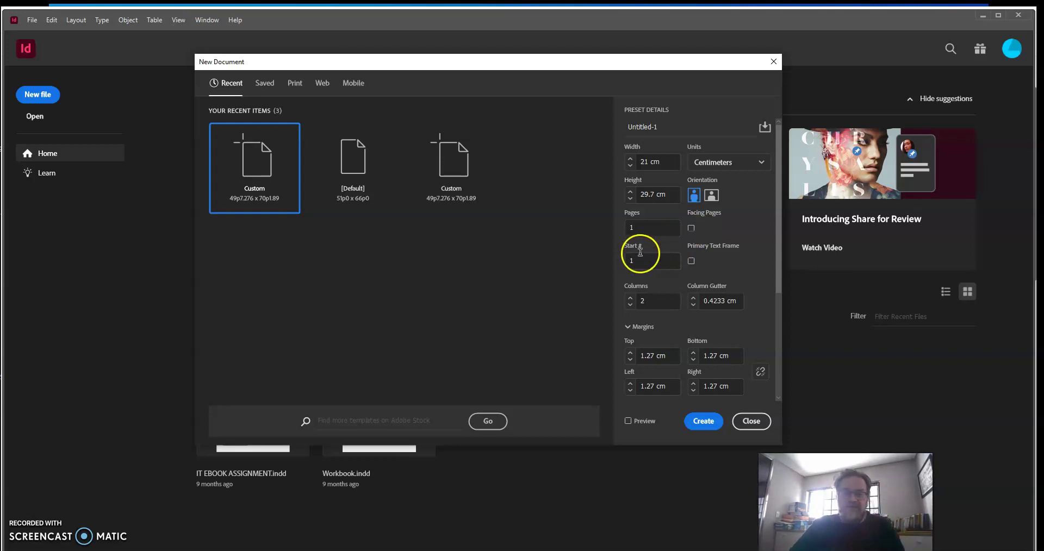
pyautogui.click(641, 302)
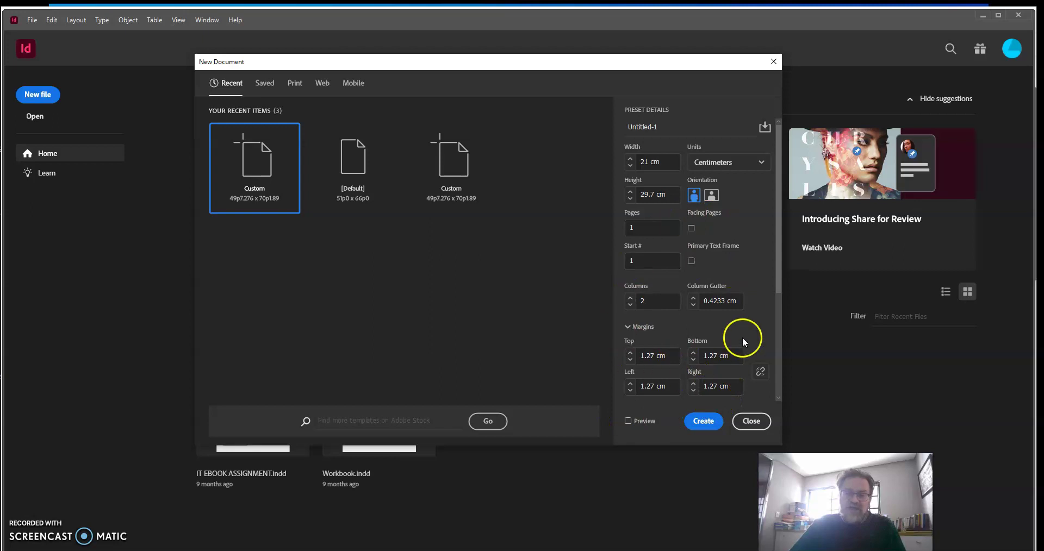
pyautogui.click(701, 423)
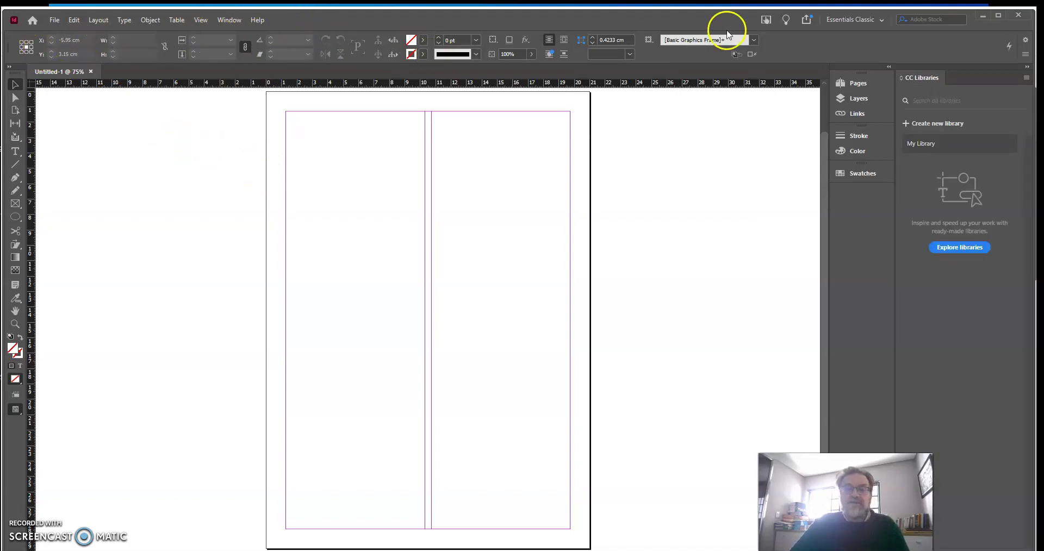
# Switch the workspace to Essentials, then back to Essentials Classic
pyautogui.click(882, 21)
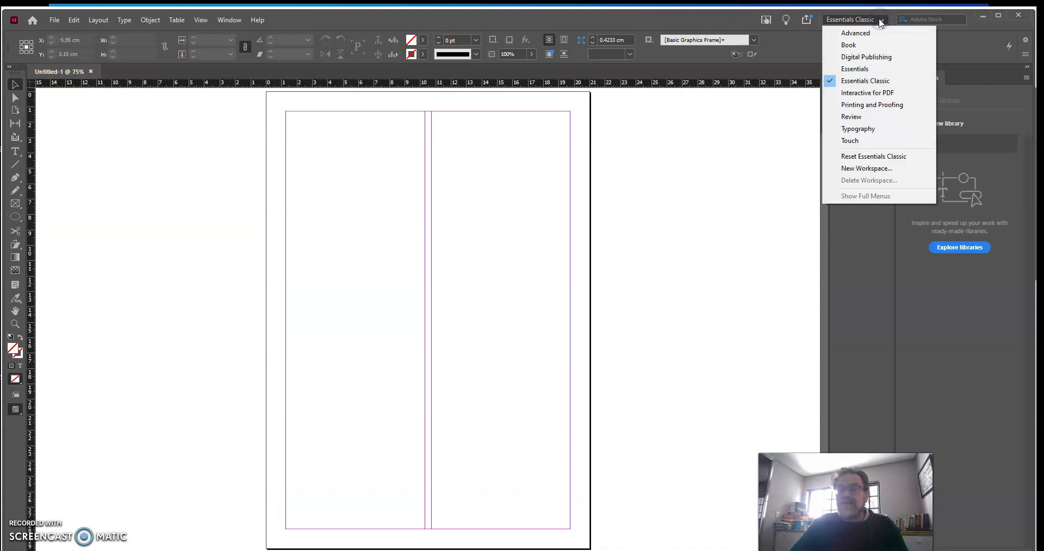
pyautogui.click(852, 69)
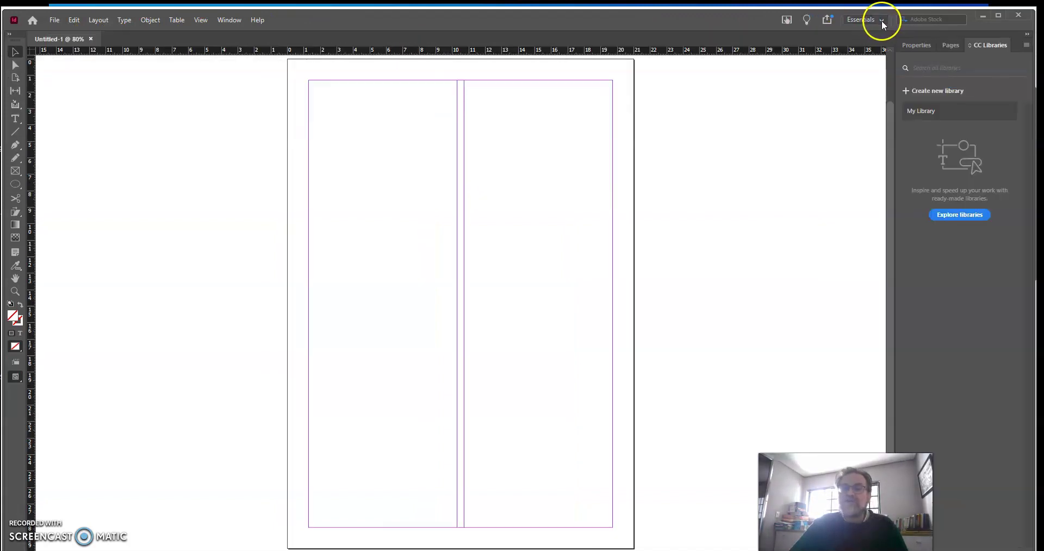
pyautogui.click(881, 23)
pyautogui.click(874, 79)
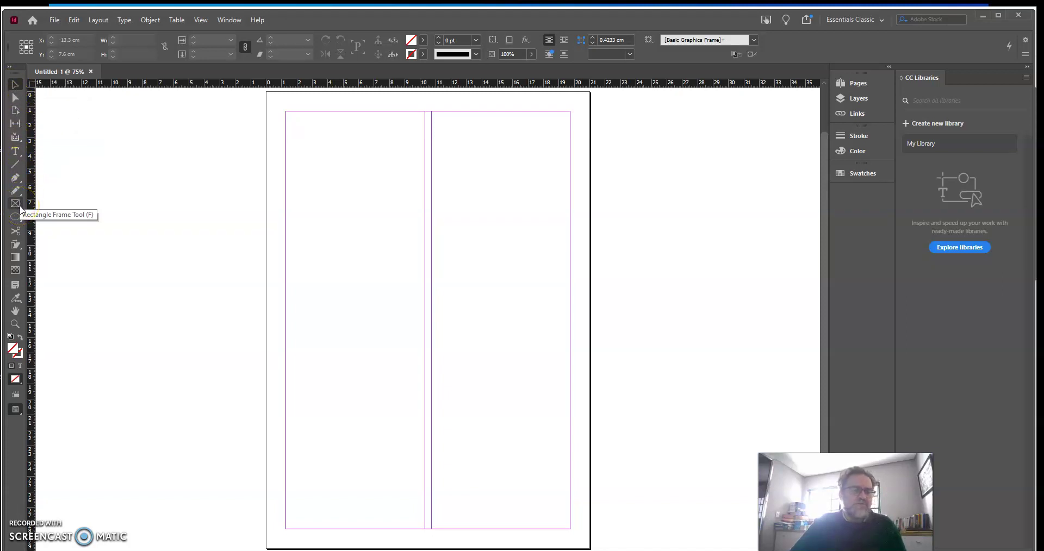
# Draw a rectangle frame over the whole page and fill it with blue
pyautogui.moveTo(20, 209); pyautogui.dragTo(50, 220)
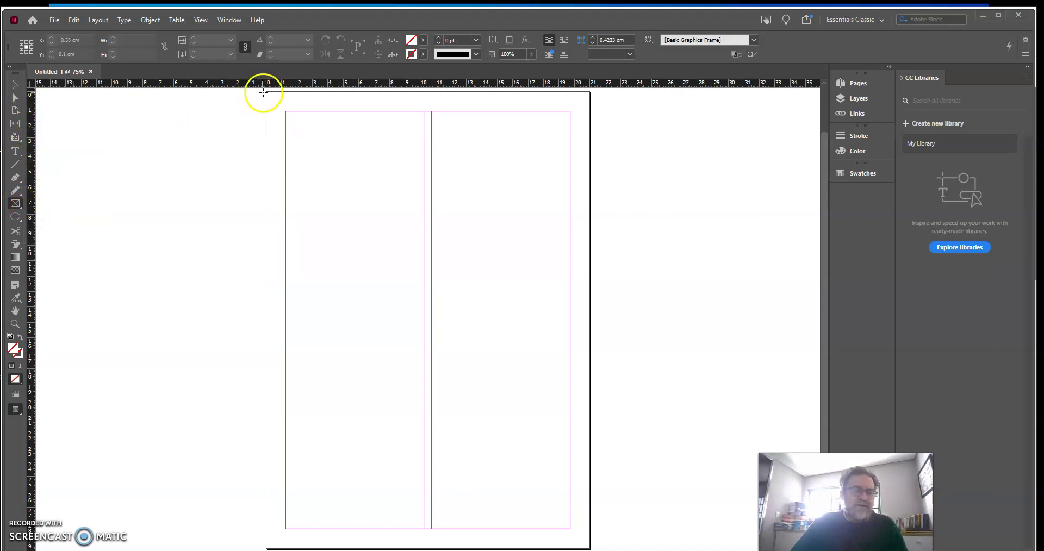
pyautogui.moveTo(266, 92); pyautogui.dragTo(591, 494)
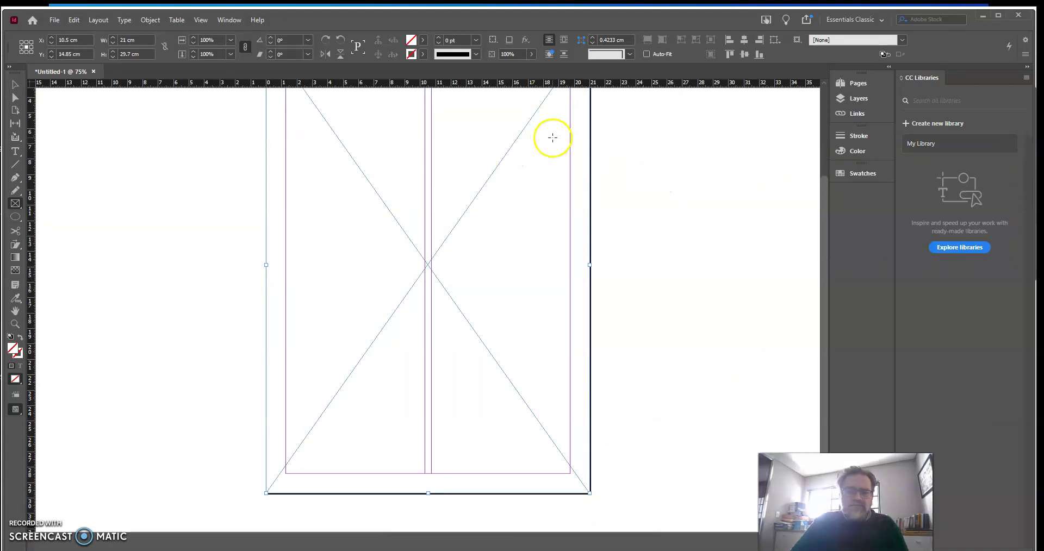
pyautogui.moveTo(826, 200); pyautogui.dragTo(812, 148)
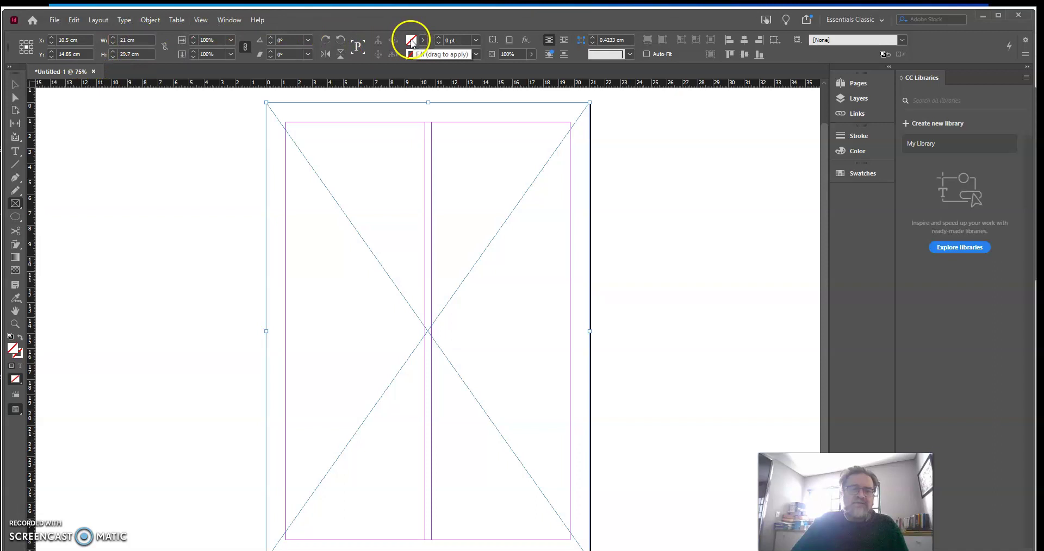
pyautogui.doubleClick(411, 42)
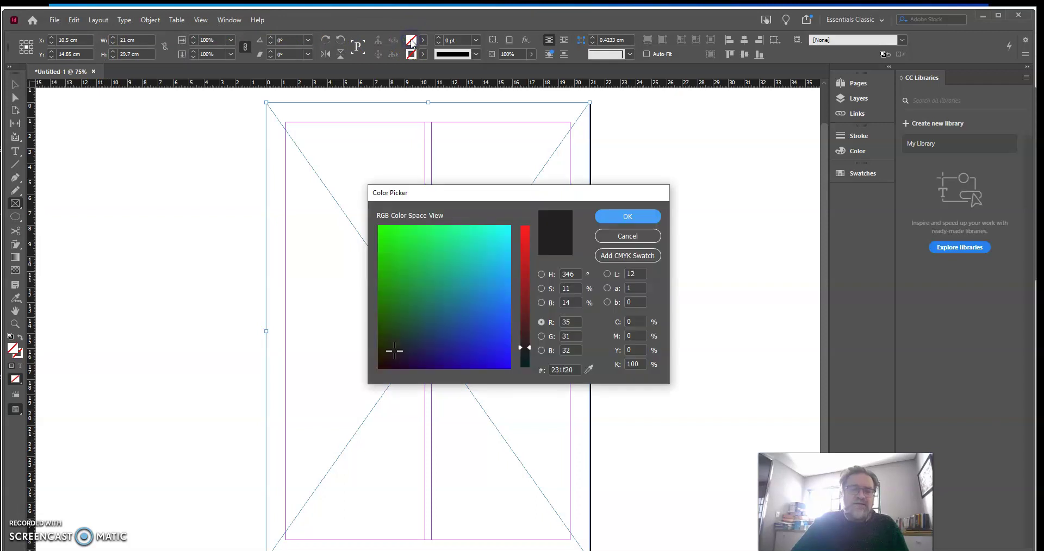
pyautogui.click(501, 281)
pyautogui.click(620, 217)
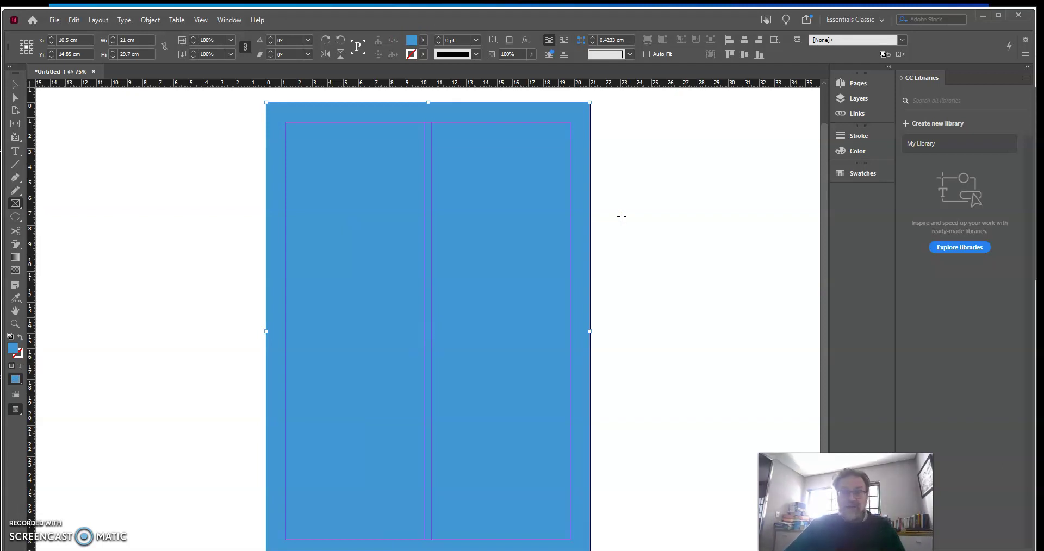
pyautogui.click(272, 110)
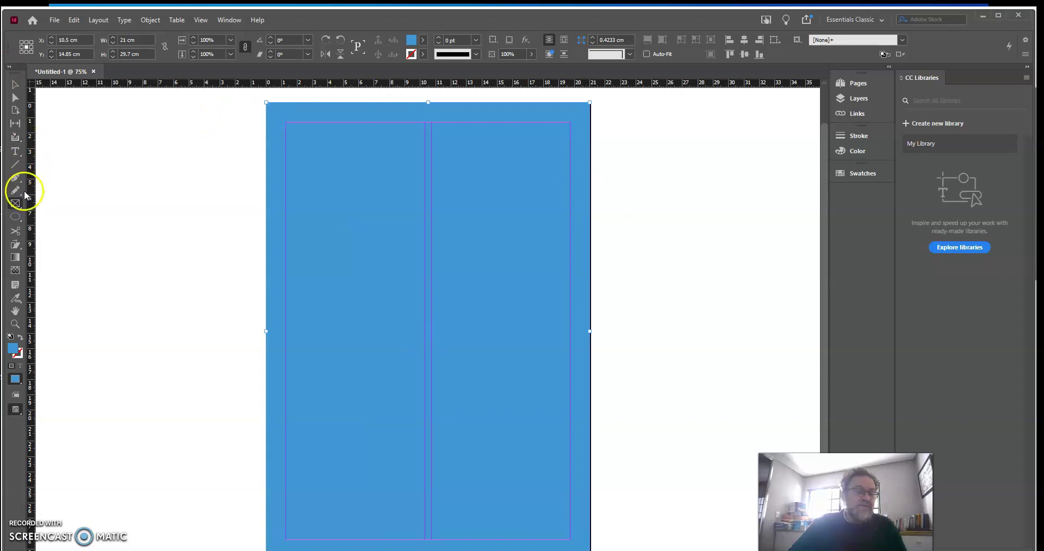
# Draw a frame across the top margin area and delete the blue full-page rectangle
pyautogui.click(17, 208)
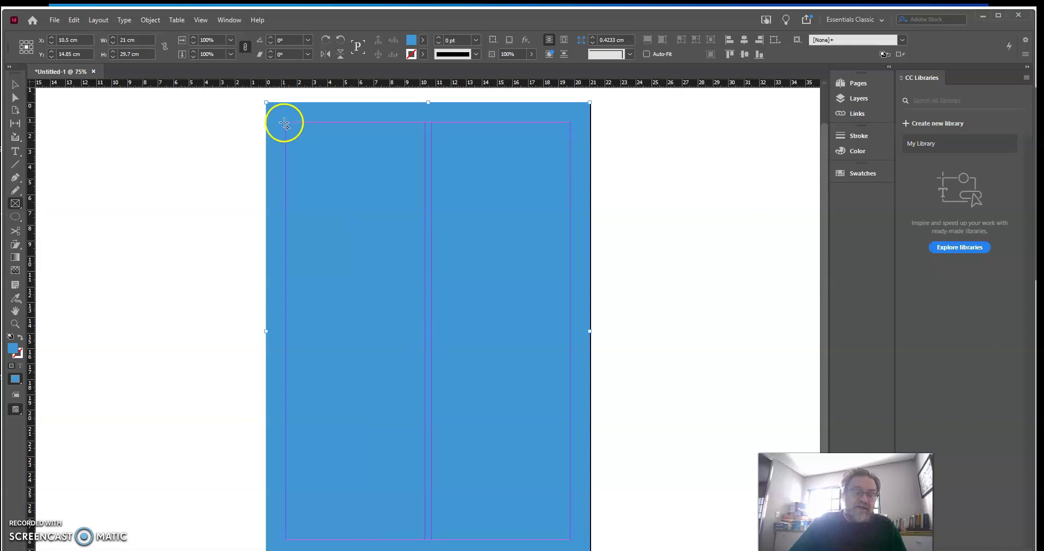
pyautogui.moveTo(288, 124); pyautogui.dragTo(570, 191)
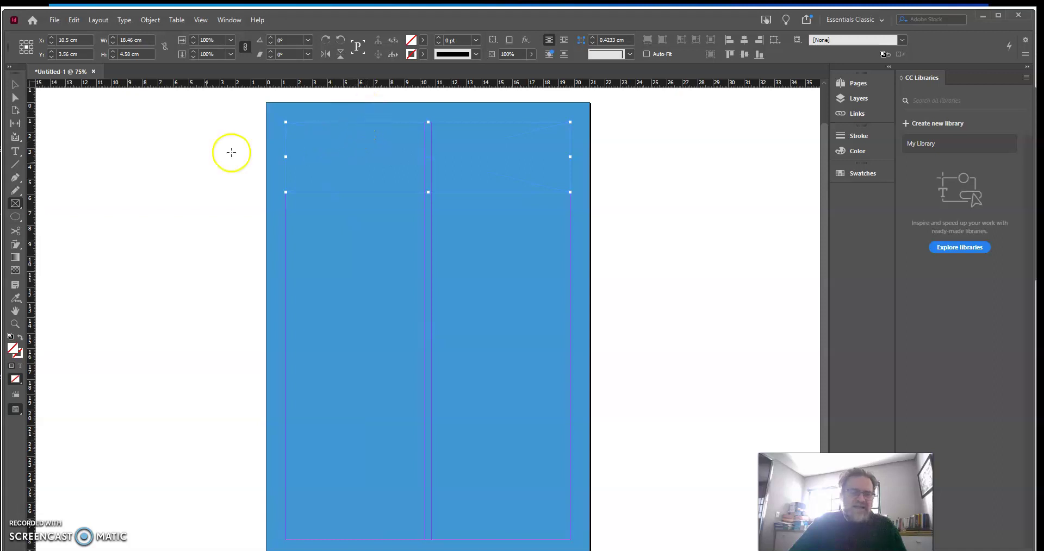
pyautogui.click(13, 87)
pyautogui.click(276, 112)
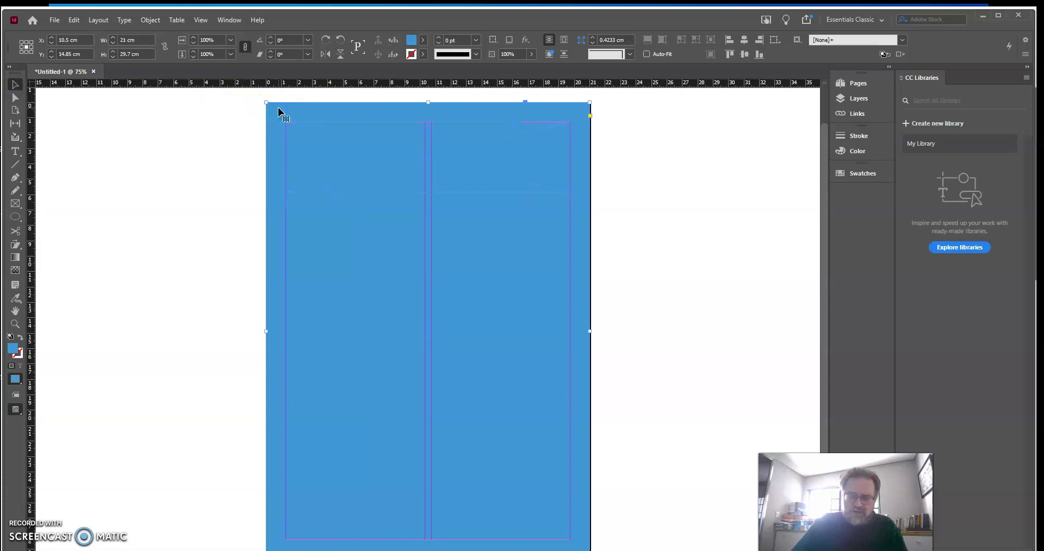
pyautogui.press('Delete')
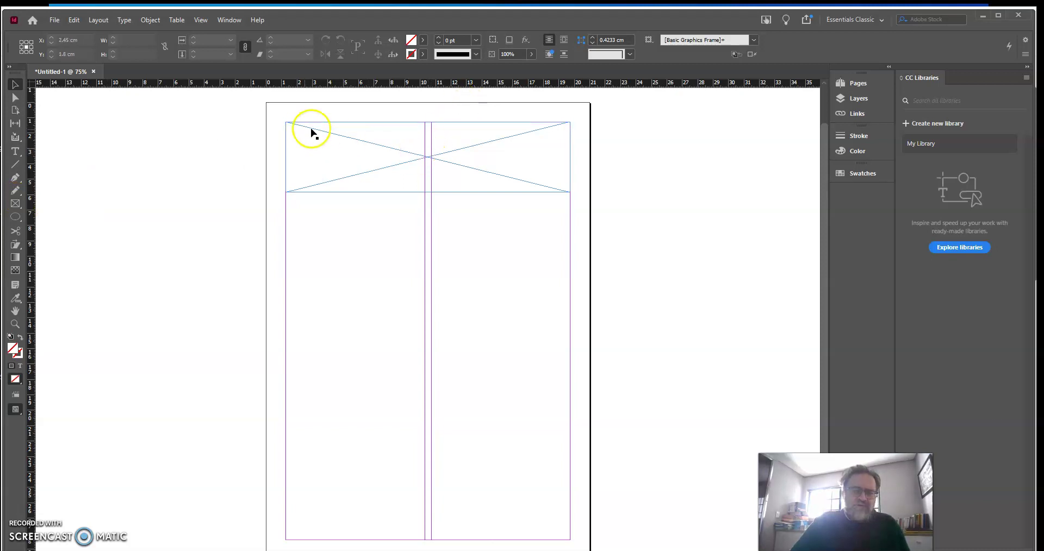
# Convert the top frame's content type to Text
pyautogui.rightClick(468, 168)
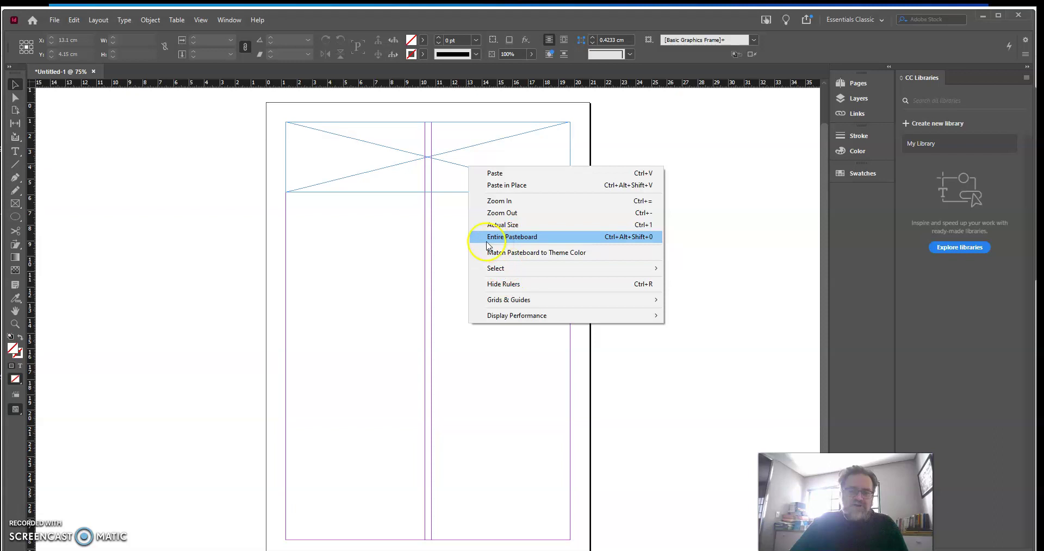
pyautogui.click(434, 182)
pyautogui.rightClick(436, 185)
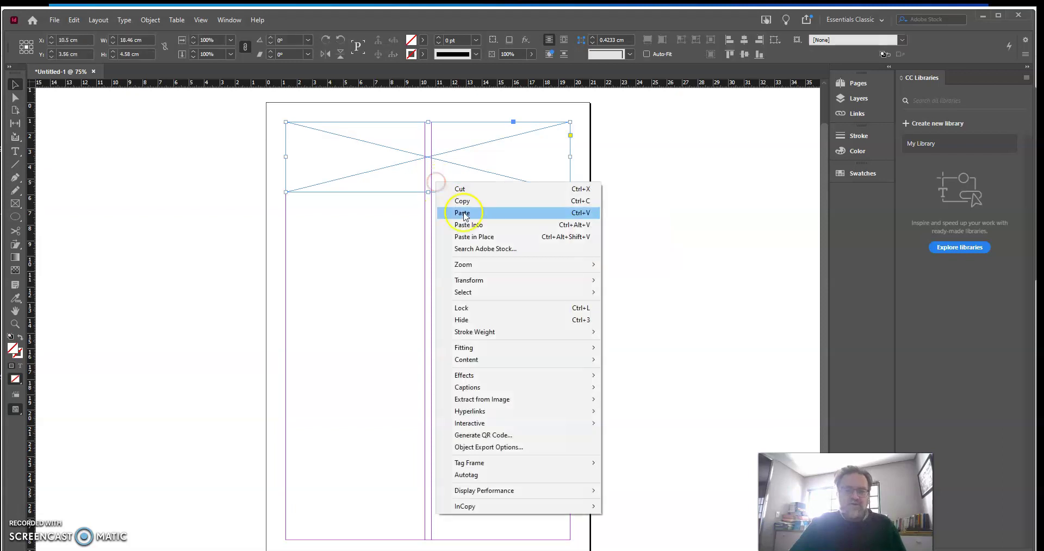
pyautogui.moveTo(476, 361)
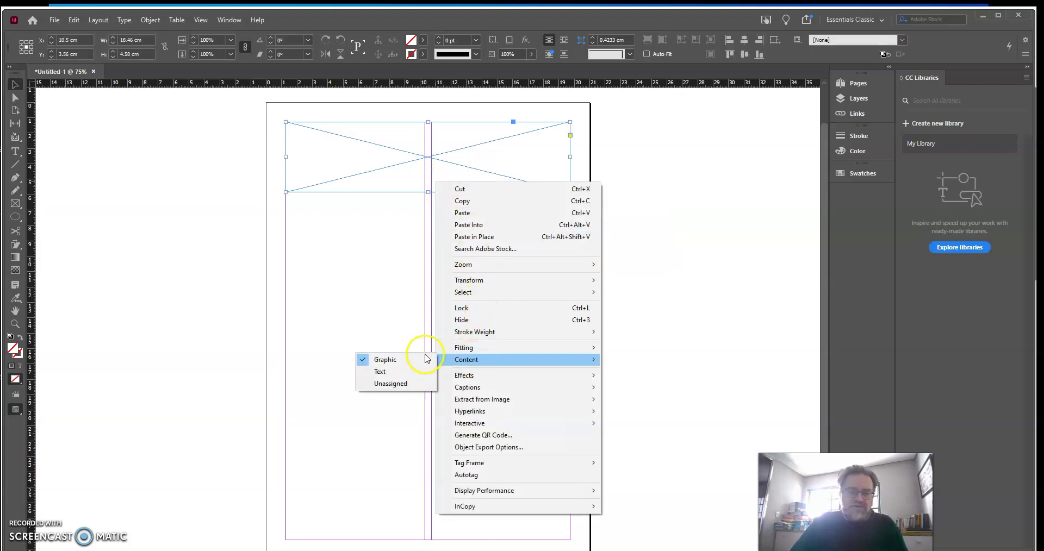
pyautogui.click(402, 374)
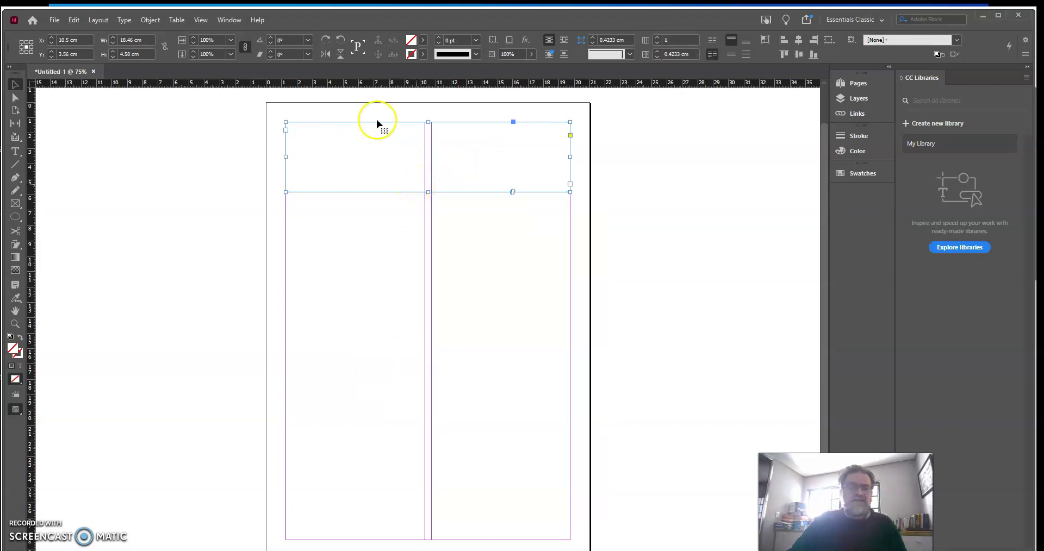
# Select the heading 'Keep your passwords private' and set it in Bauhaus 93 Regular
pyautogui.click(15, 151)
pyautogui.click(283, 131)
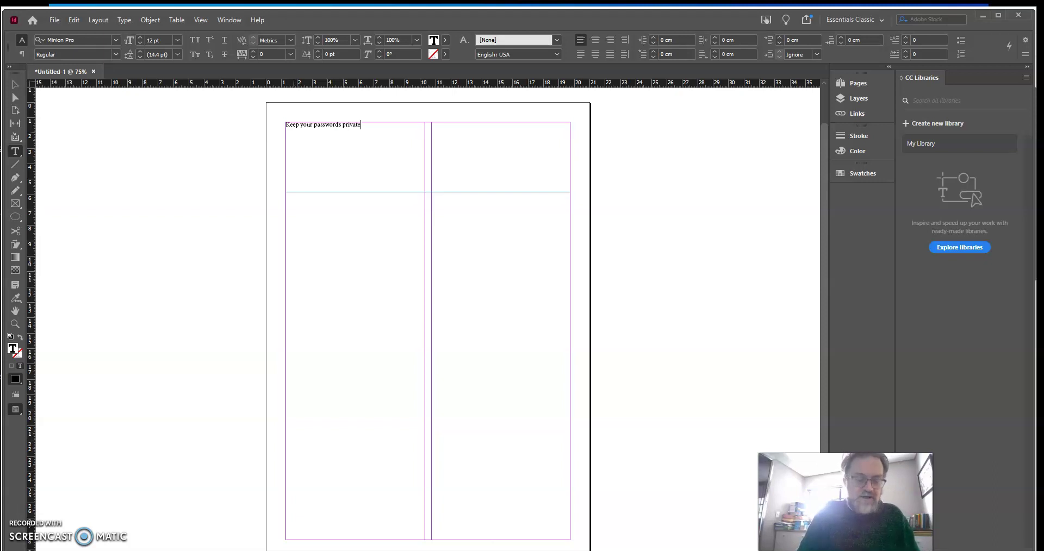
pyautogui.hotkey('ctrl', 'a')
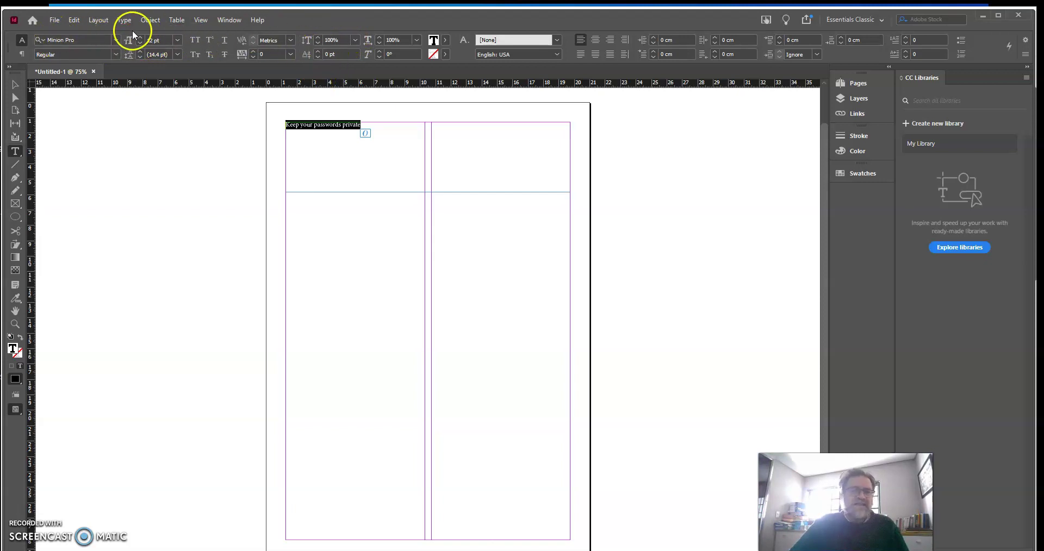
pyautogui.click(115, 41)
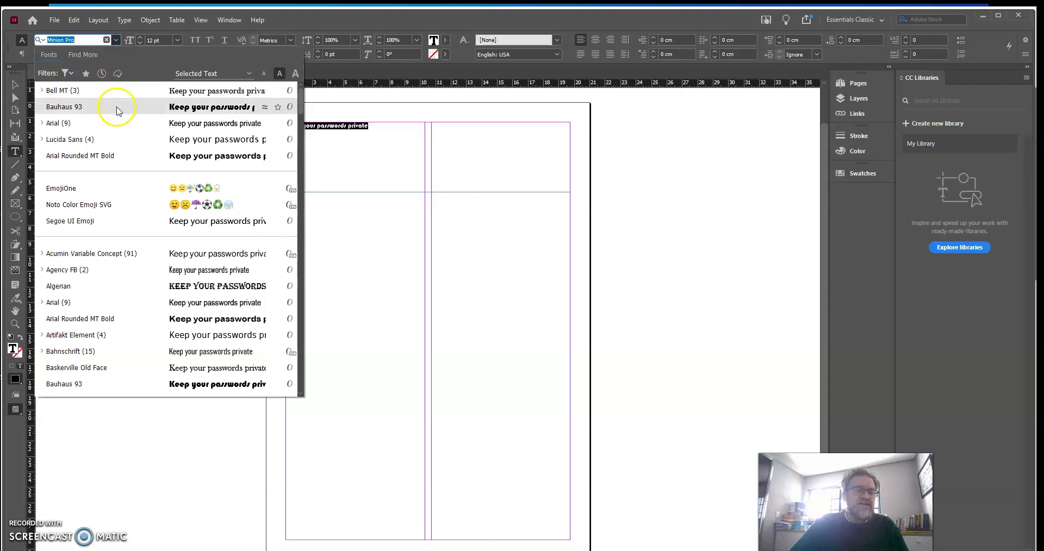
pyautogui.click(116, 106)
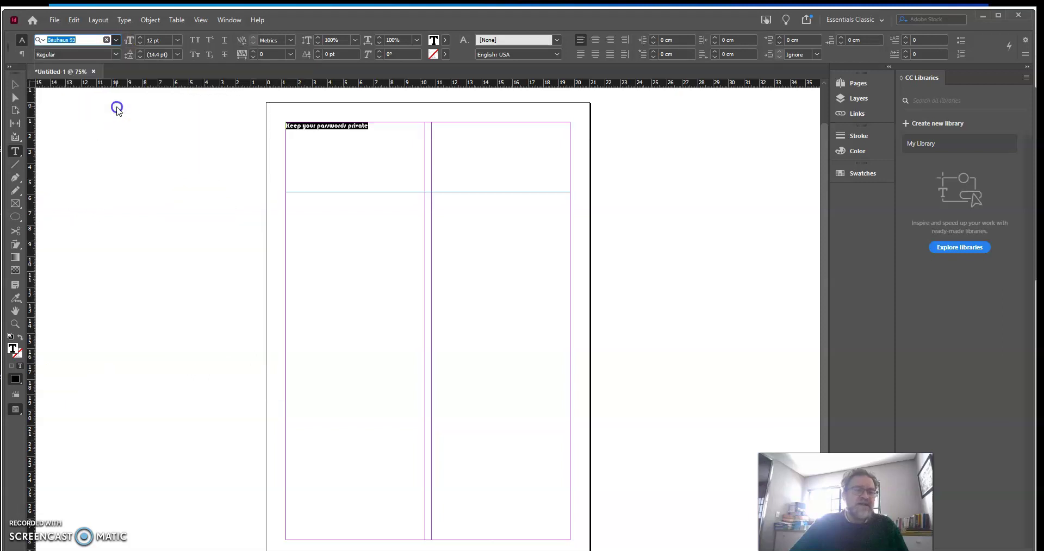
pyautogui.click(80, 54)
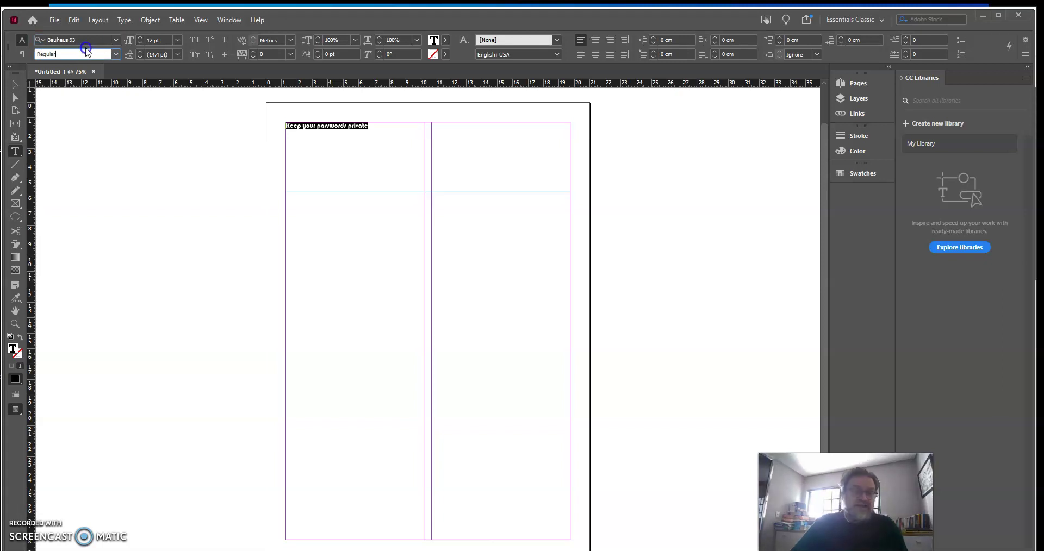
pyautogui.click(75, 56)
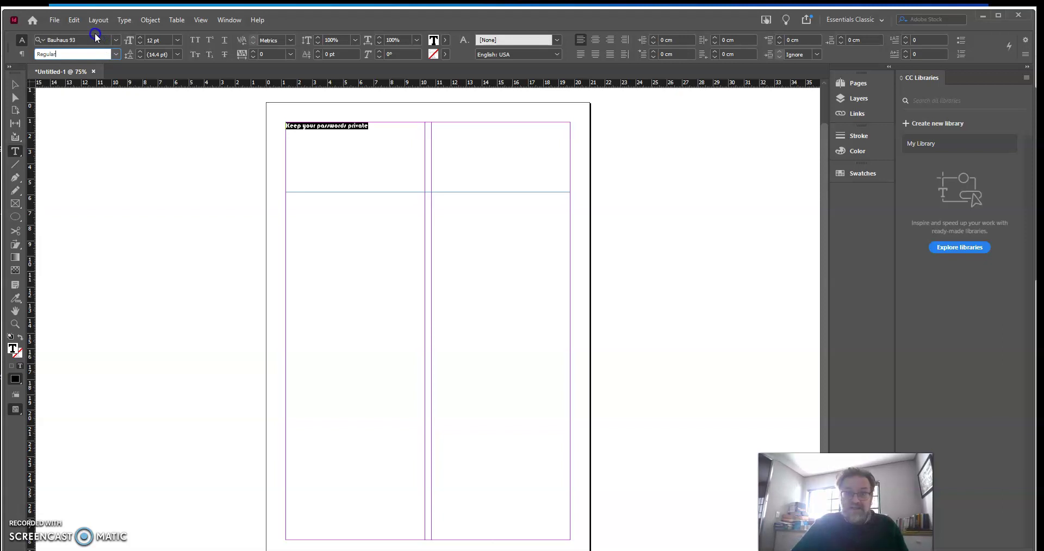
# Set the heading to 48 pt font size with 50 pt leading
pyautogui.click(177, 39)
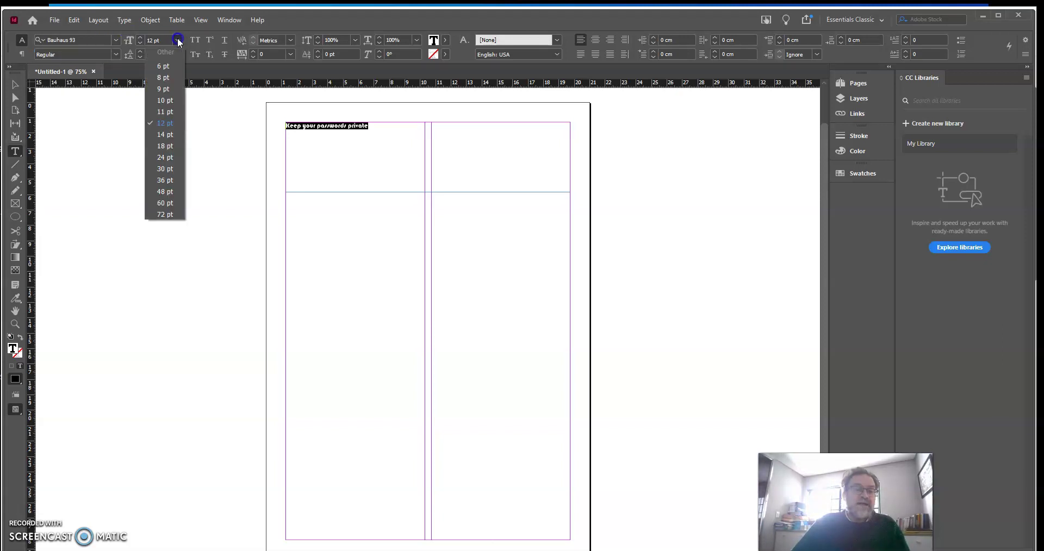
pyautogui.click(163, 191)
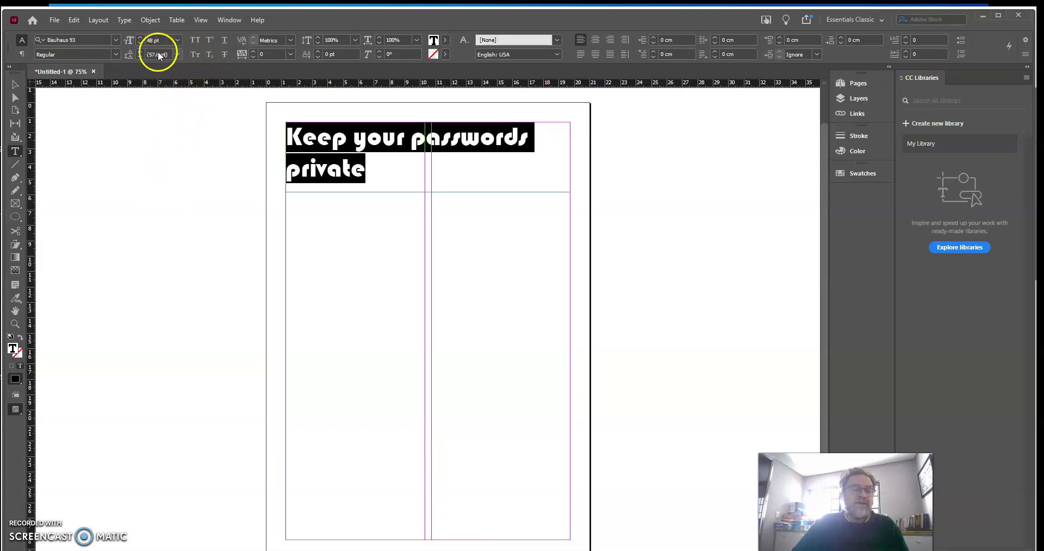
pyautogui.click(139, 50)
pyautogui.click(139, 50)
pyautogui.click(139, 50)
pyautogui.click(139, 50)
pyautogui.click(140, 50)
pyautogui.click(139, 50)
pyautogui.click(139, 50)
pyautogui.click(139, 50)
pyautogui.click(139, 50)
pyautogui.click(139, 50)
pyautogui.click(139, 50)
pyautogui.click(140, 50)
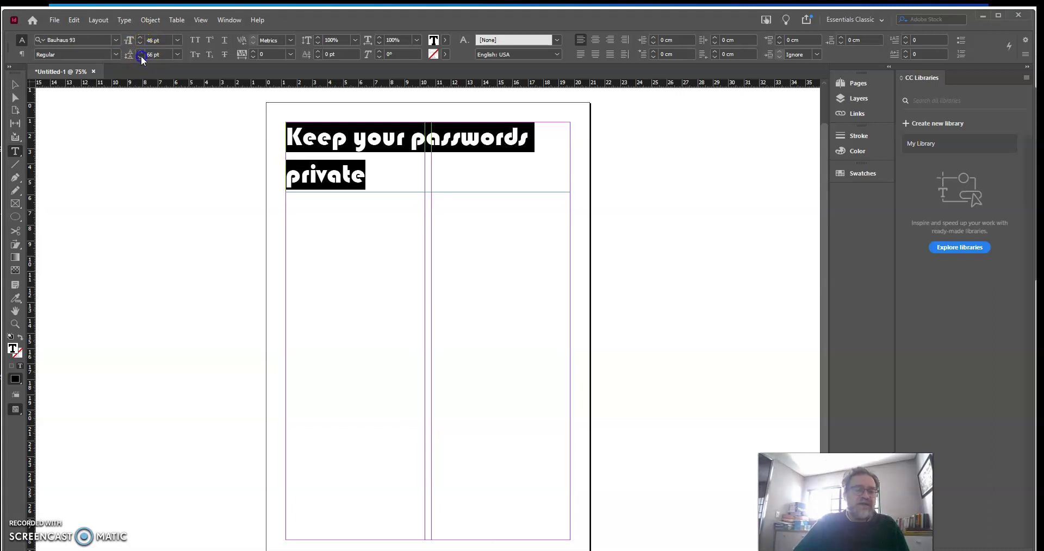
pyautogui.click(141, 56)
pyautogui.click(141, 55)
pyautogui.click(141, 55)
pyautogui.click(141, 55)
pyautogui.click(141, 55)
pyautogui.click(142, 56)
pyautogui.click(141, 56)
pyautogui.click(141, 55)
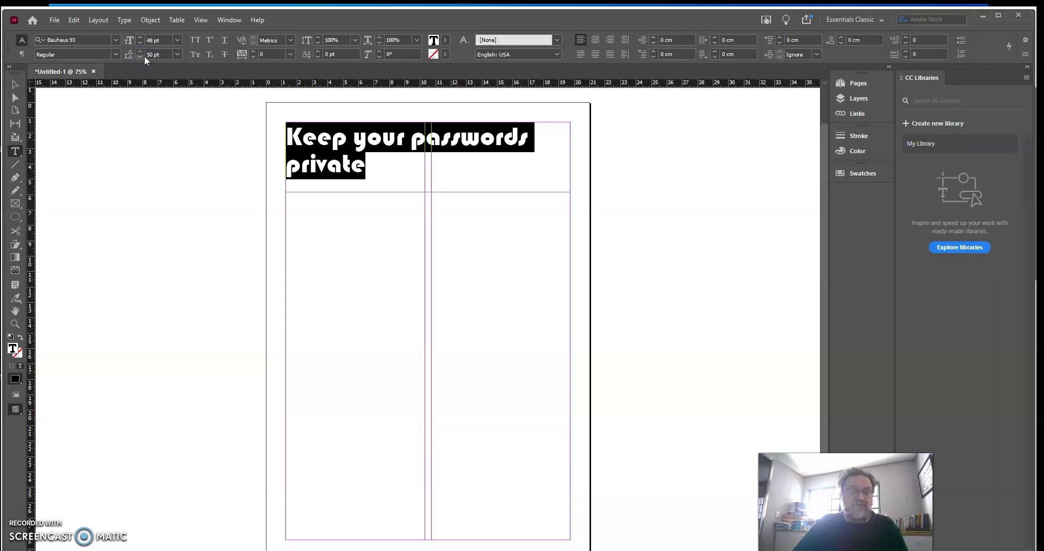
# Centre-align the heading within its frame
pyautogui.click(596, 39)
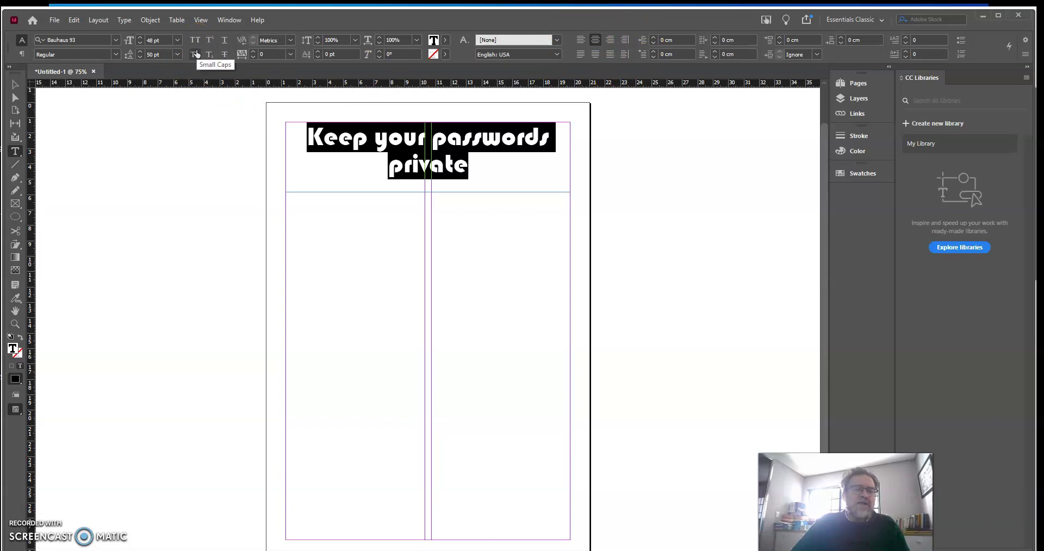
pyautogui.click(211, 41)
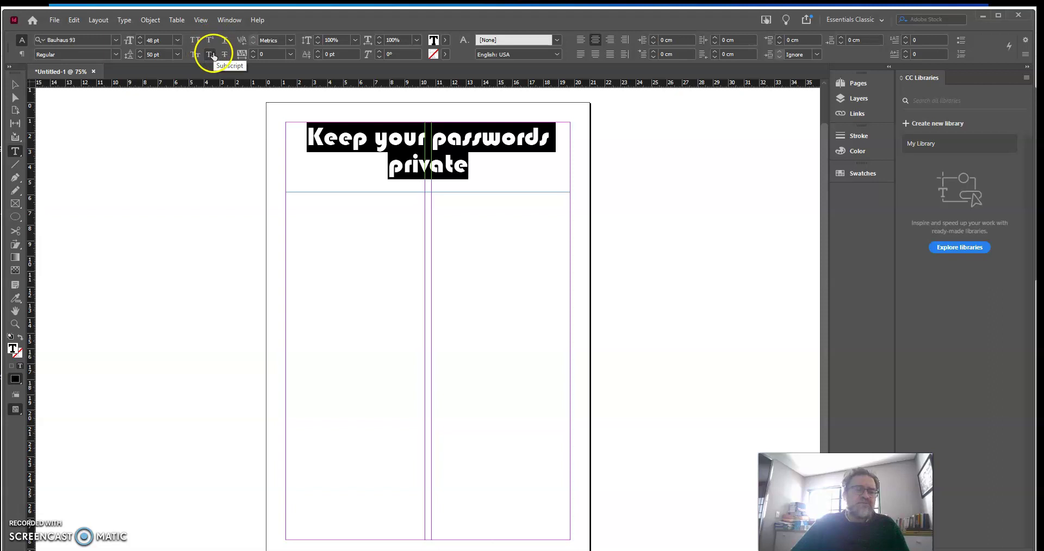
pyautogui.click(223, 44)
pyautogui.click(225, 54)
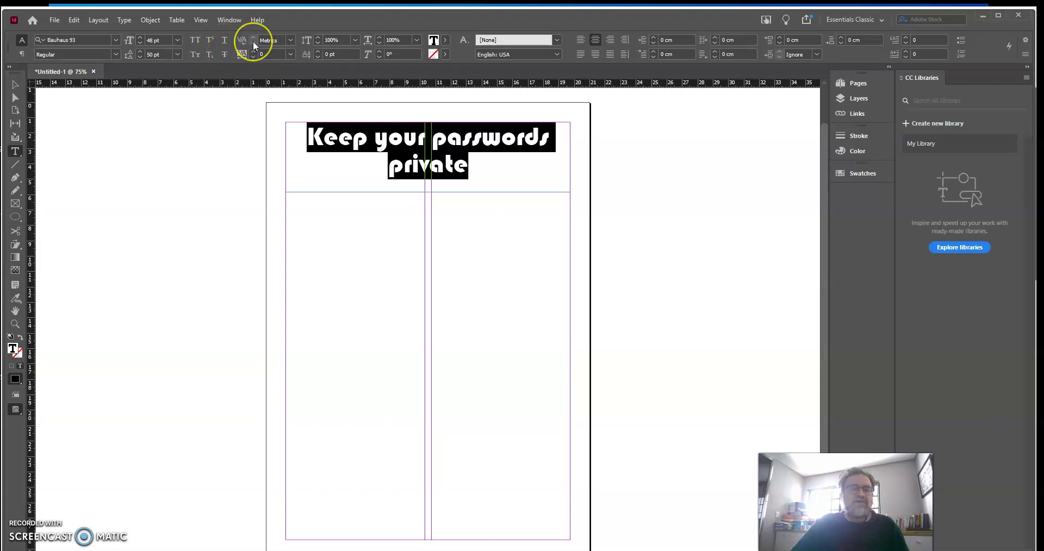
pyautogui.click(251, 49)
pyautogui.click(292, 41)
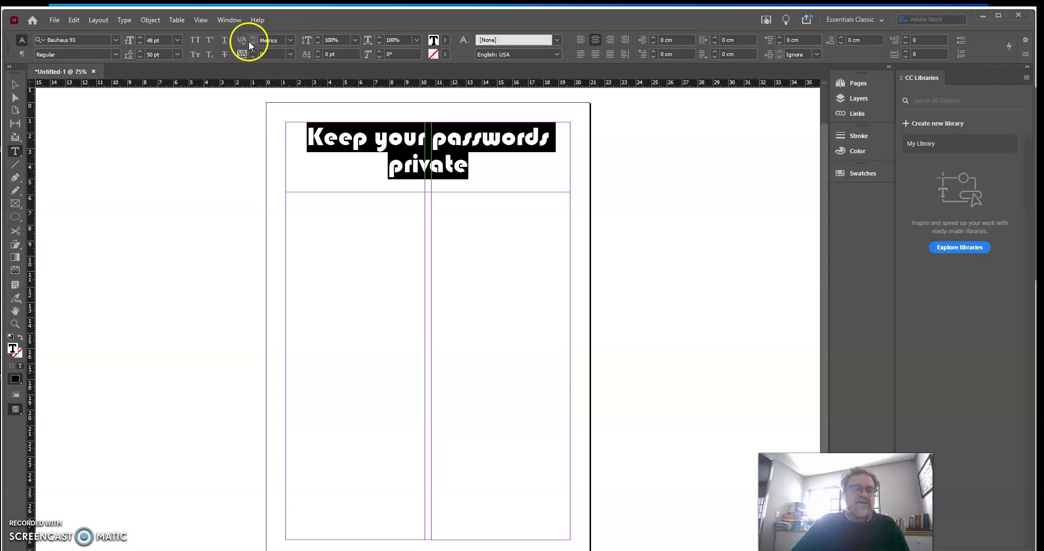
# Try kerning 0 and Optical on the heading, then return to Metrics kerning
pyautogui.click(244, 41)
pyautogui.click(288, 42)
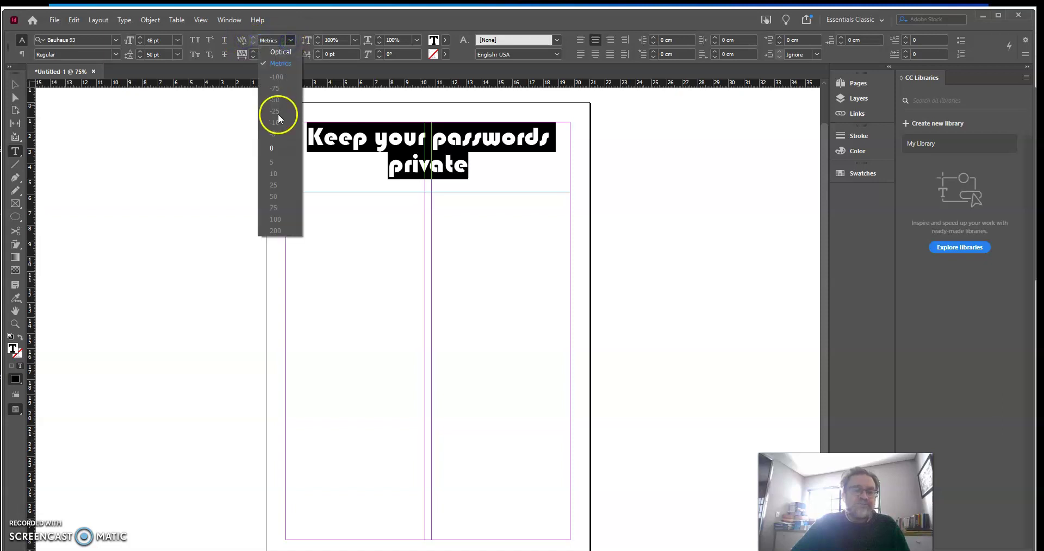
pyautogui.click(272, 151)
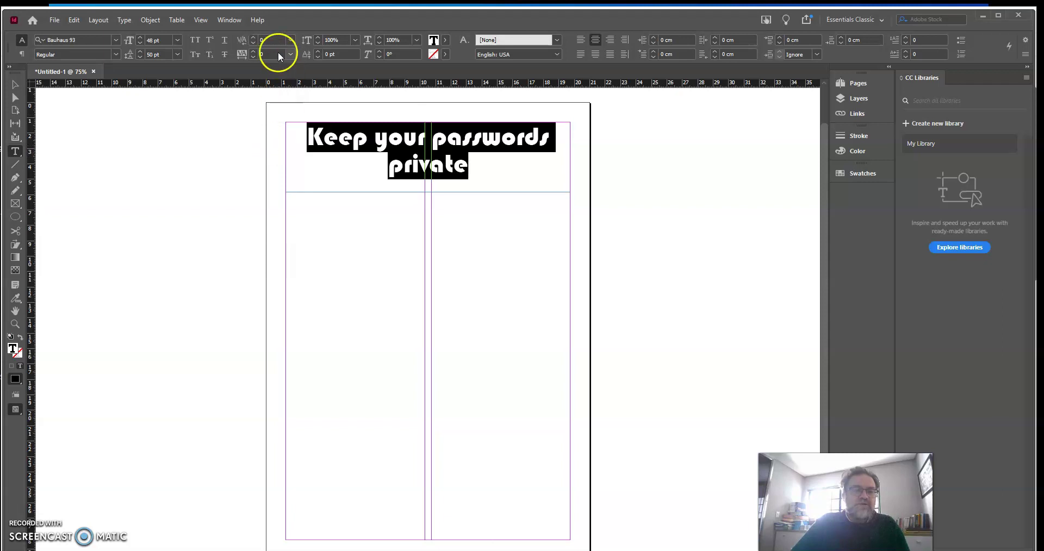
pyautogui.click(256, 38)
pyautogui.click(290, 40)
pyautogui.click(281, 53)
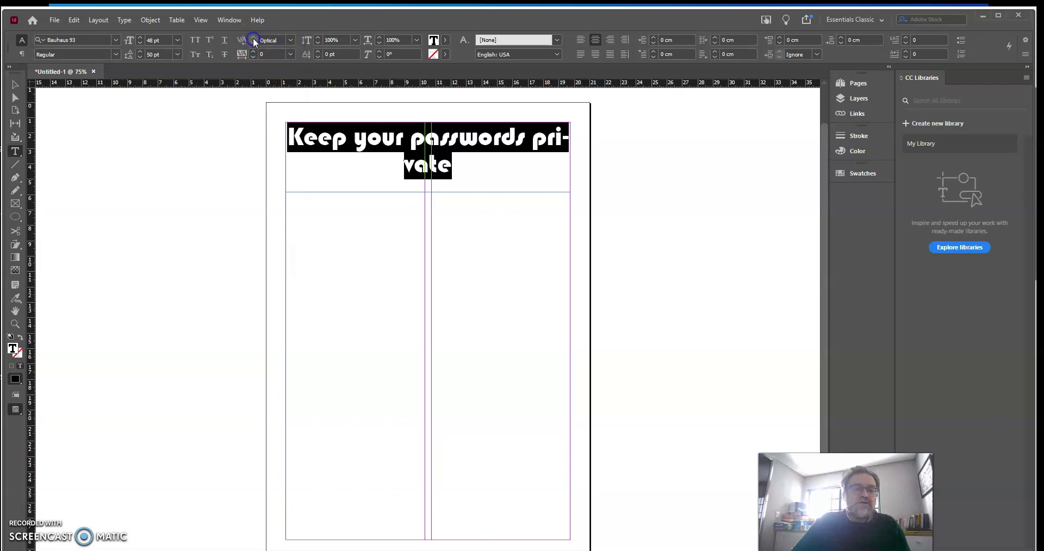
pyautogui.click(290, 41)
pyautogui.click(282, 63)
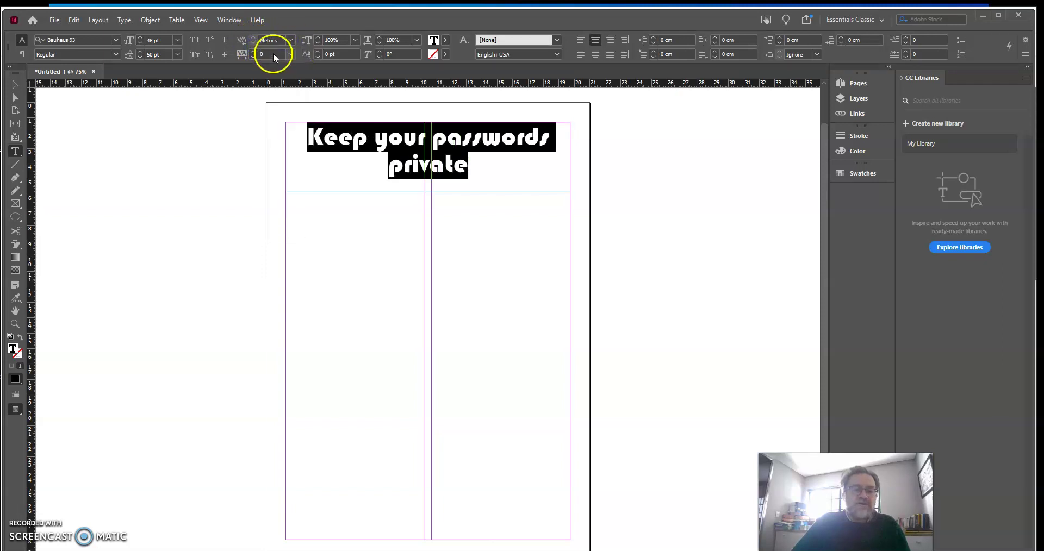
# Adjust the heading's tracking to 20, leaving the vertical scale unchanged
pyautogui.click(254, 56)
pyautogui.click(254, 57)
pyautogui.click(254, 56)
pyautogui.click(254, 56)
pyautogui.click(253, 57)
pyautogui.click(253, 57)
pyautogui.click(253, 56)
pyautogui.click(253, 57)
pyautogui.click(254, 57)
pyautogui.click(253, 56)
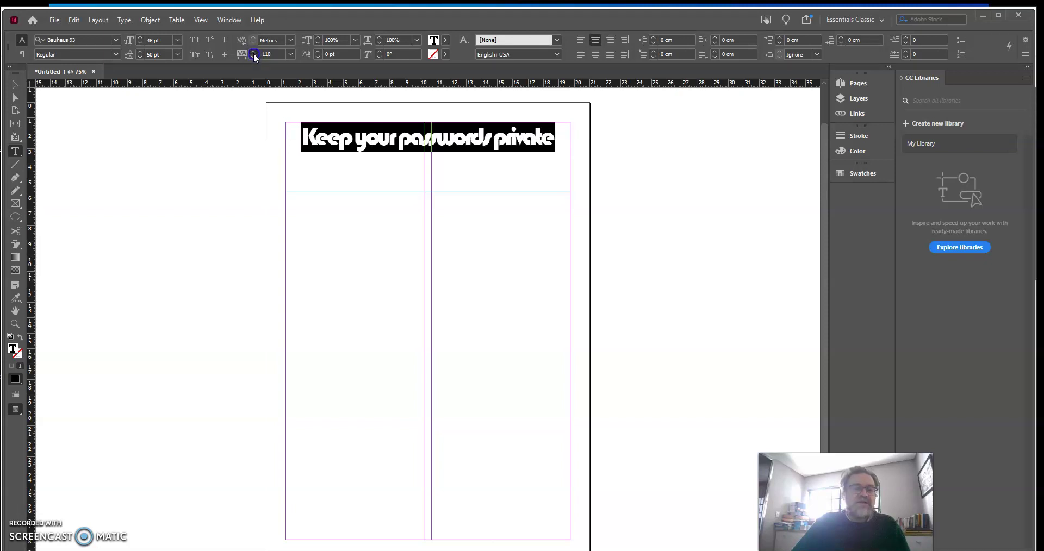
pyautogui.click(254, 53)
pyautogui.click(253, 53)
pyautogui.click(253, 53)
pyautogui.click(253, 53)
pyautogui.click(253, 52)
pyautogui.click(253, 52)
pyautogui.click(253, 52)
pyautogui.click(253, 52)
pyautogui.click(253, 53)
pyautogui.click(253, 53)
pyautogui.click(254, 53)
pyautogui.click(253, 52)
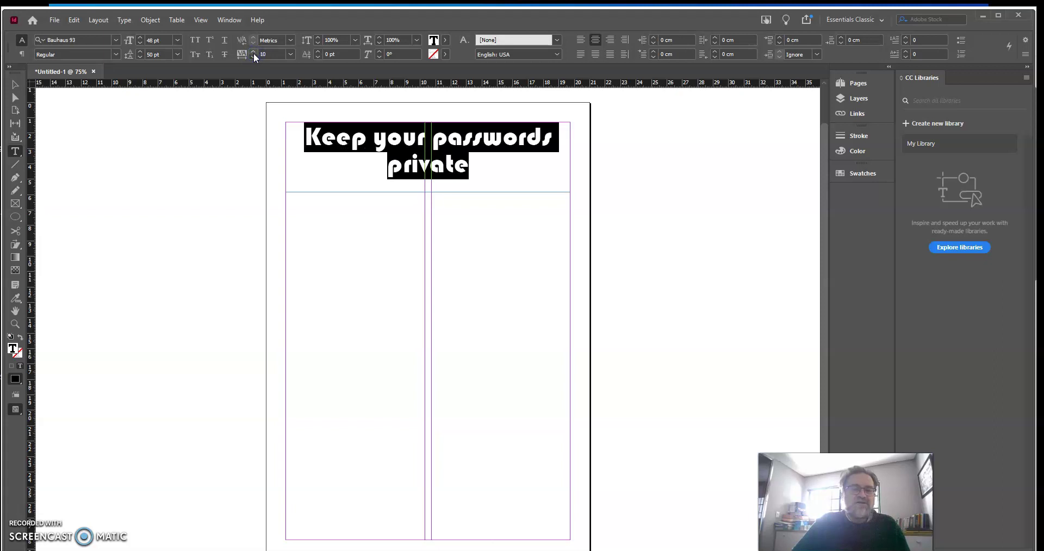
pyautogui.click(254, 53)
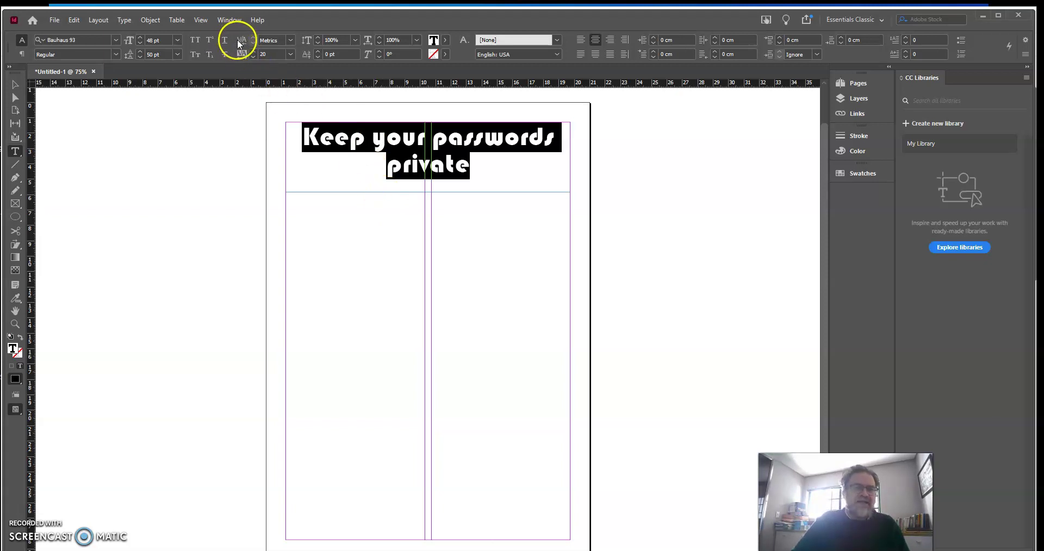
pyautogui.click(356, 40)
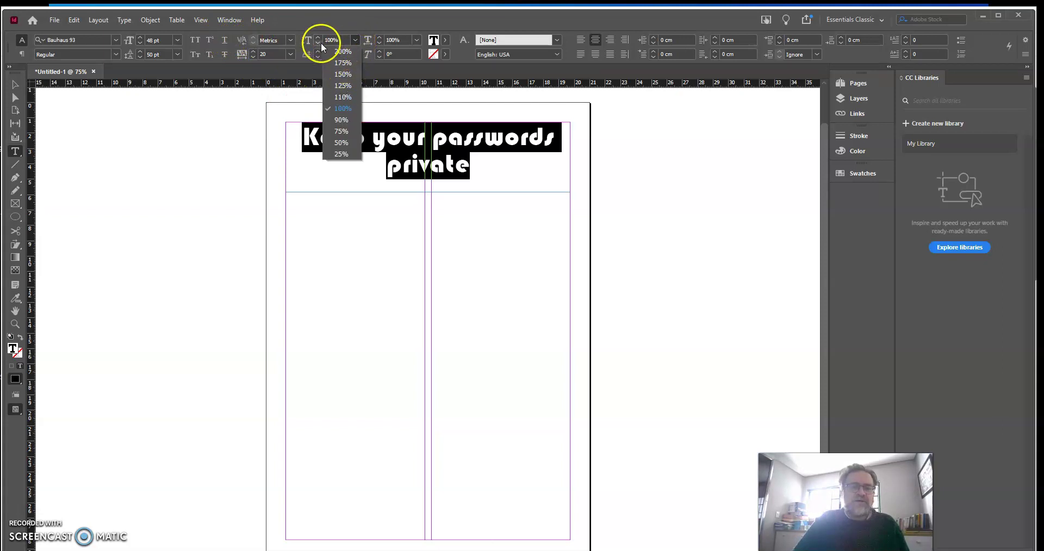
pyautogui.click(370, 28)
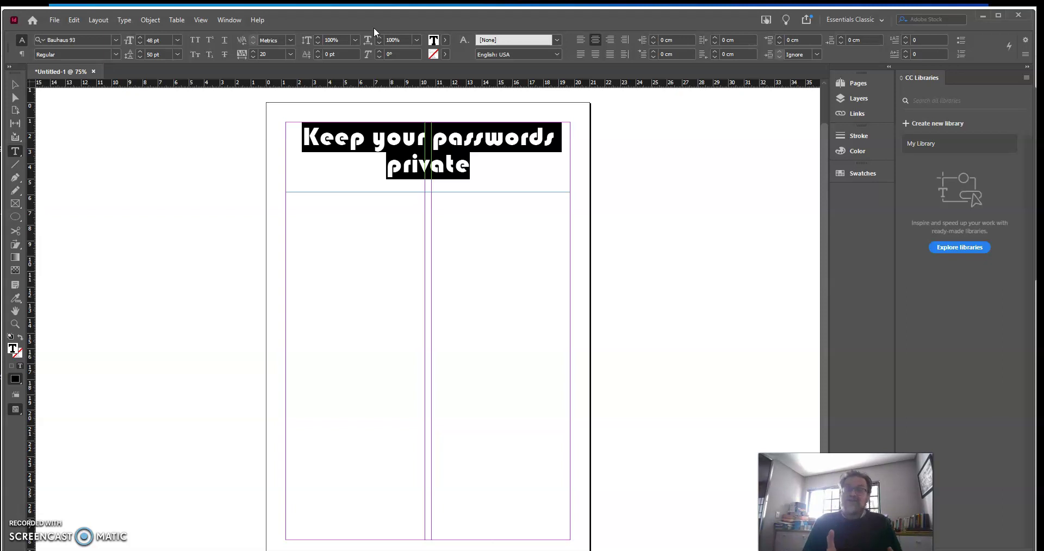
# Give the heading text a green fill (35/194/62) in the Color Picker
pyautogui.click(399, 21)
pyautogui.click(433, 39)
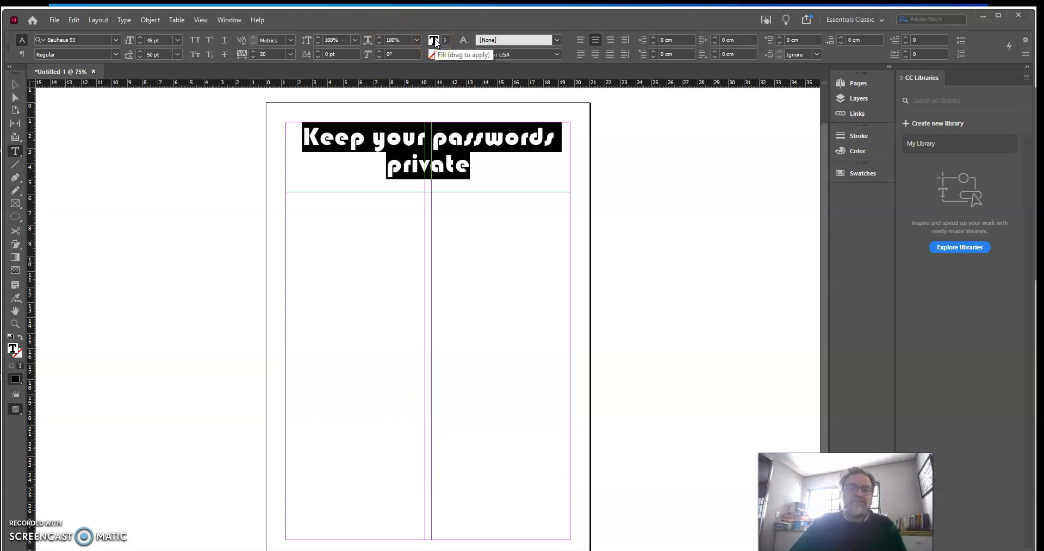
pyautogui.doubleClick(434, 40)
pyautogui.click(409, 259)
pyautogui.click(610, 215)
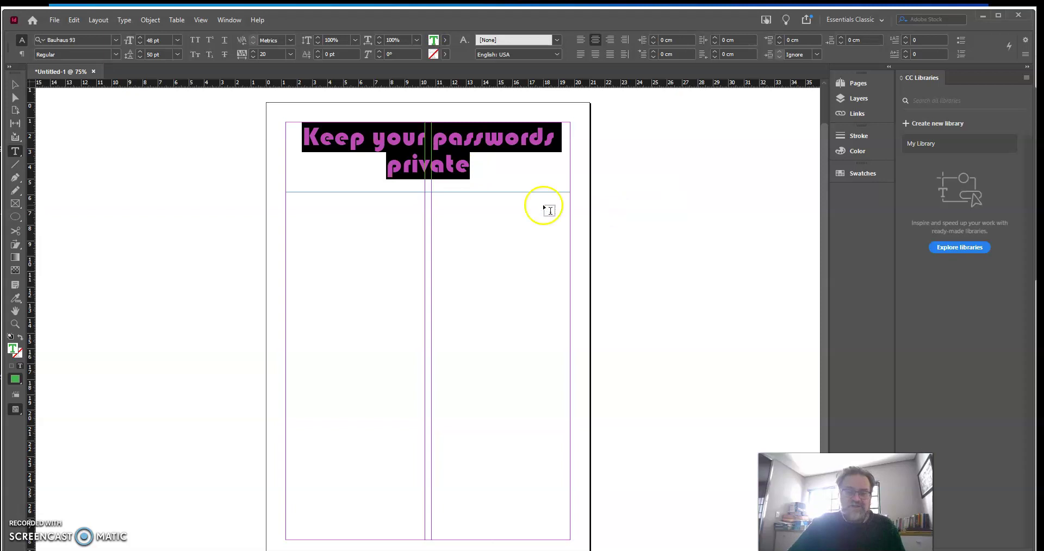
pyautogui.click(516, 183)
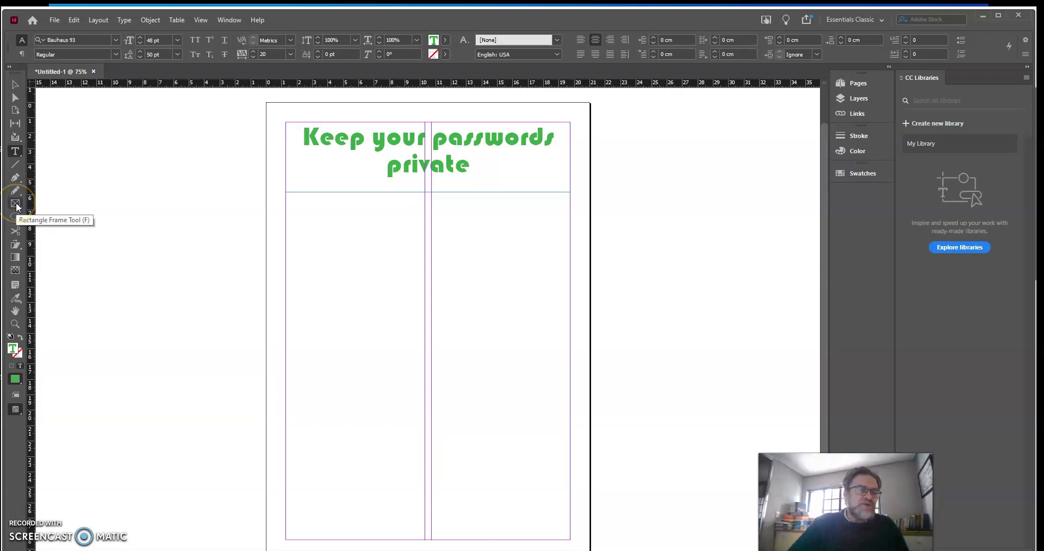
# Draw a roughly 10 cm elliptical picture frame and centre it just below the heading
pyautogui.moveTo(16, 207); pyautogui.dragTo(52, 230)
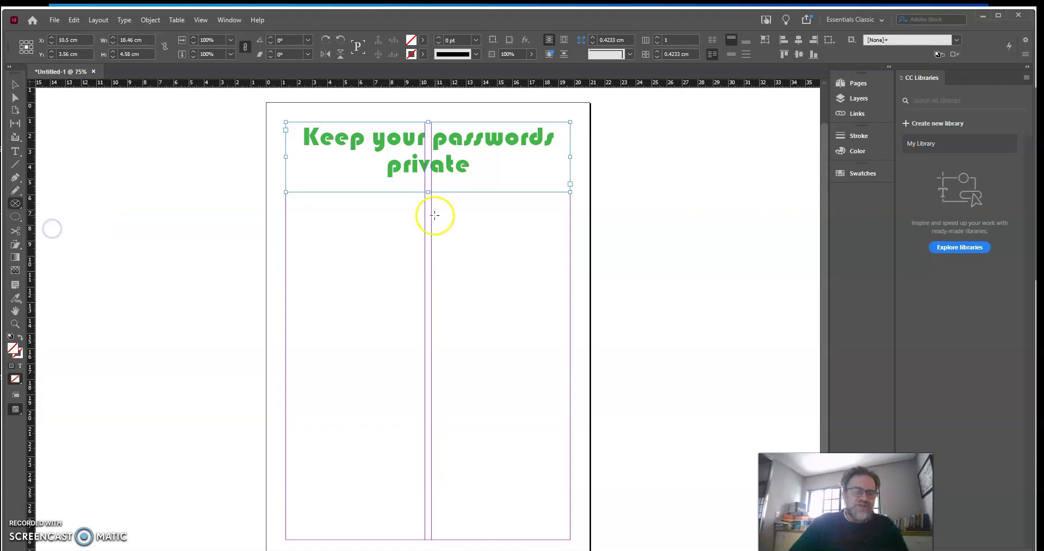
pyautogui.moveTo(379, 198); pyautogui.dragTo(532, 358)
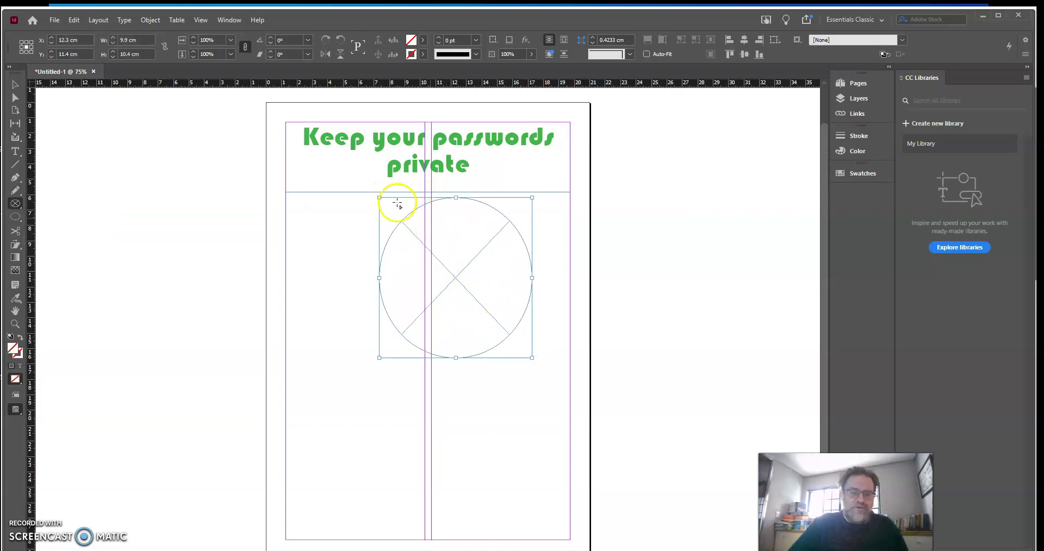
pyautogui.click(16, 85)
pyautogui.moveTo(431, 235); pyautogui.dragTo(407, 223)
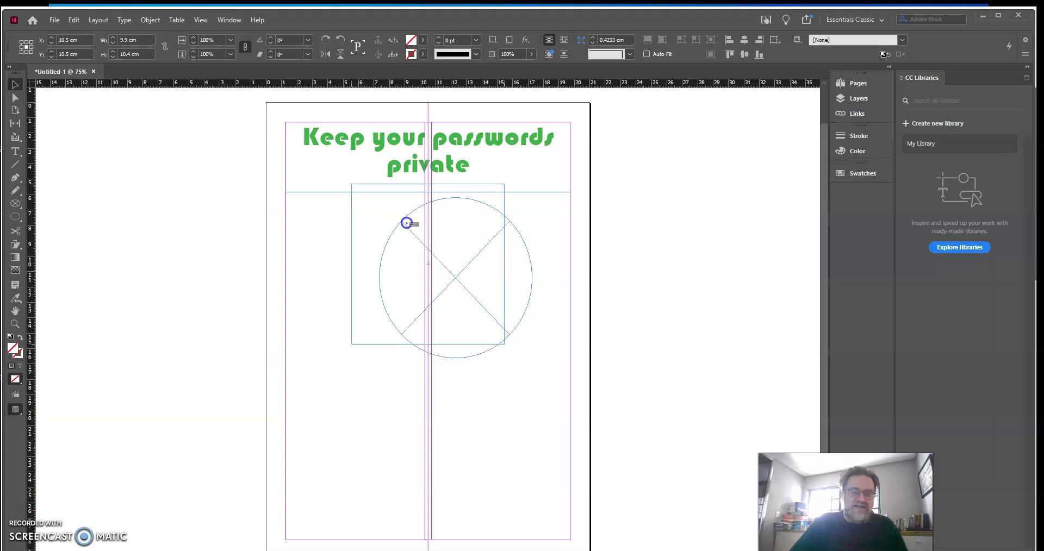
pyautogui.moveTo(406, 223); pyautogui.dragTo(407, 223)
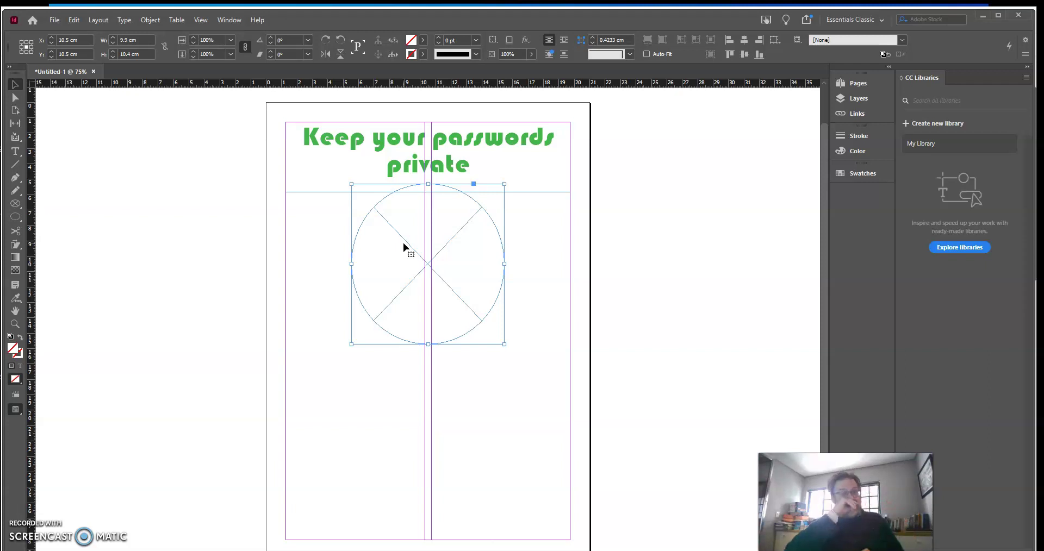
pyautogui.rightClick(469, 269)
pyautogui.click(508, 419)
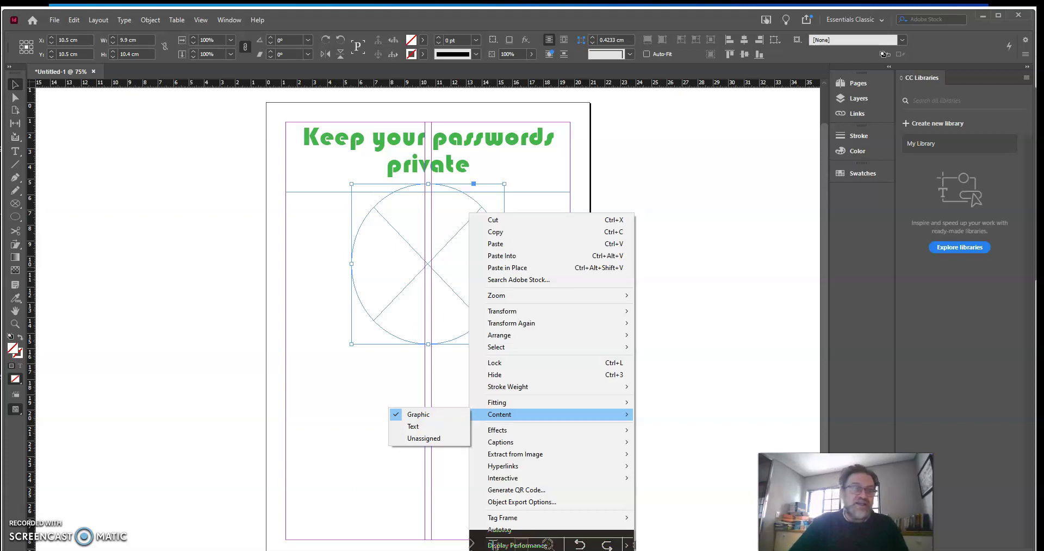
# Place download (2).jpg from Downloads into the empty circular frame below the heading
pyautogui.click(55, 20)
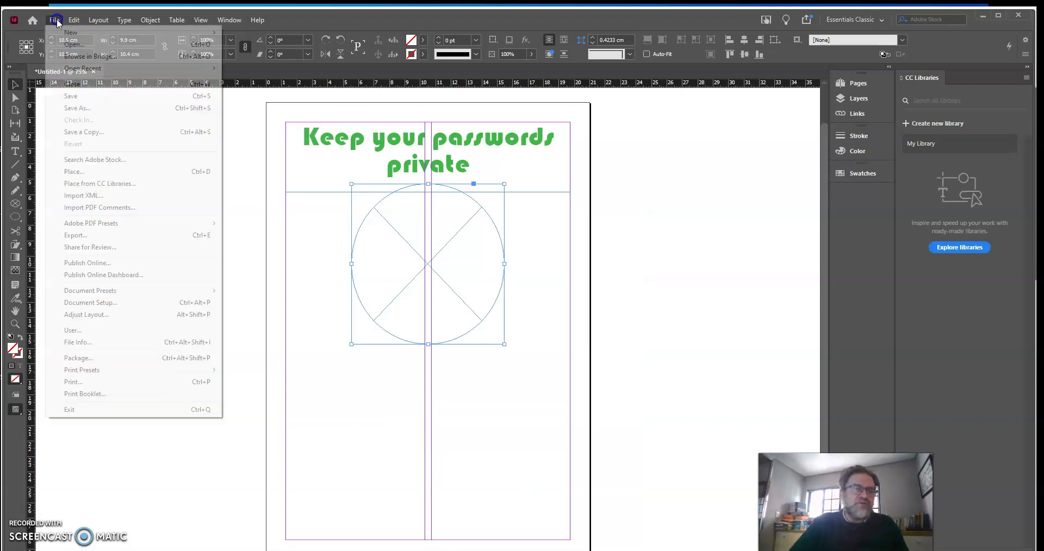
pyautogui.click(84, 172)
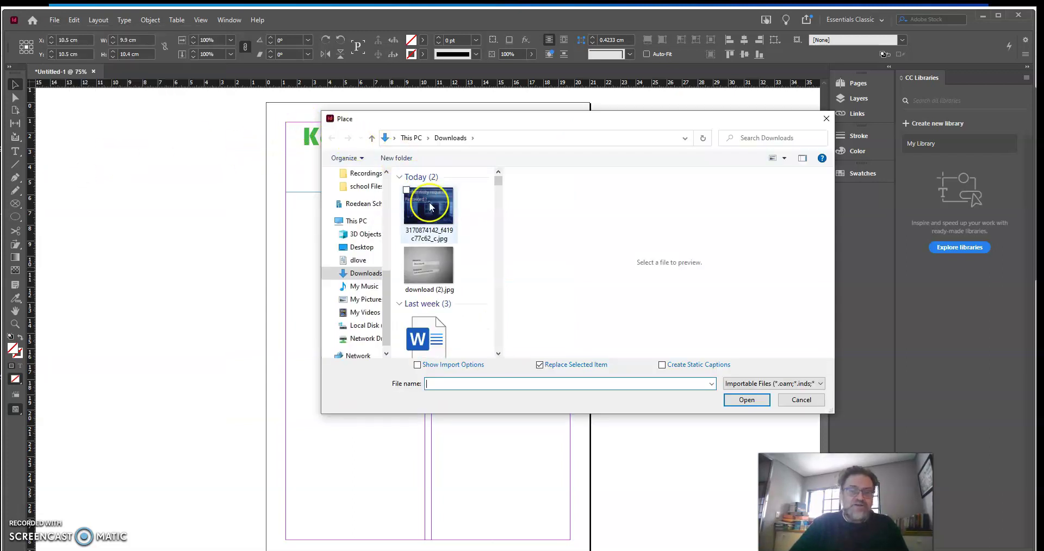
pyautogui.click(427, 254)
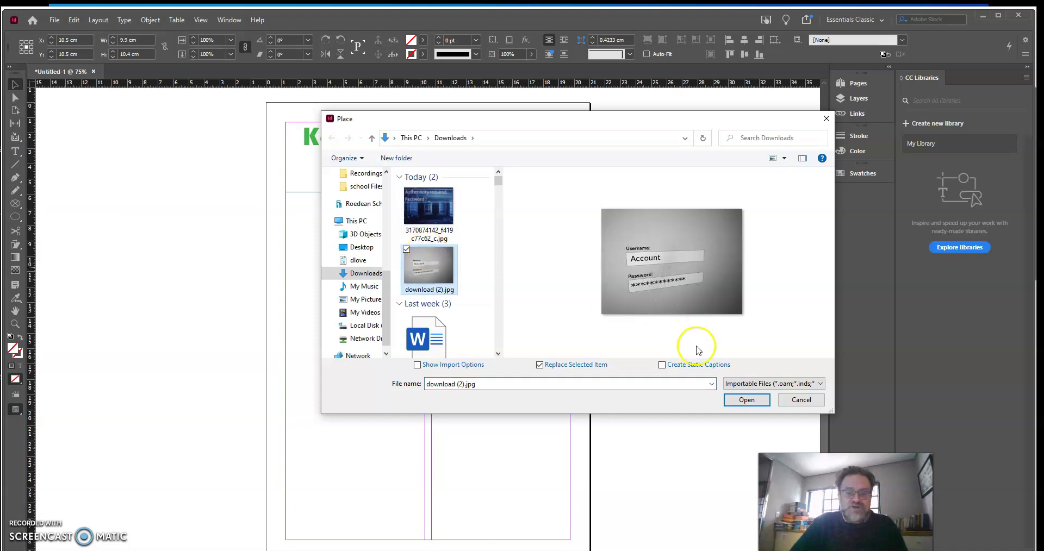
pyautogui.click(736, 401)
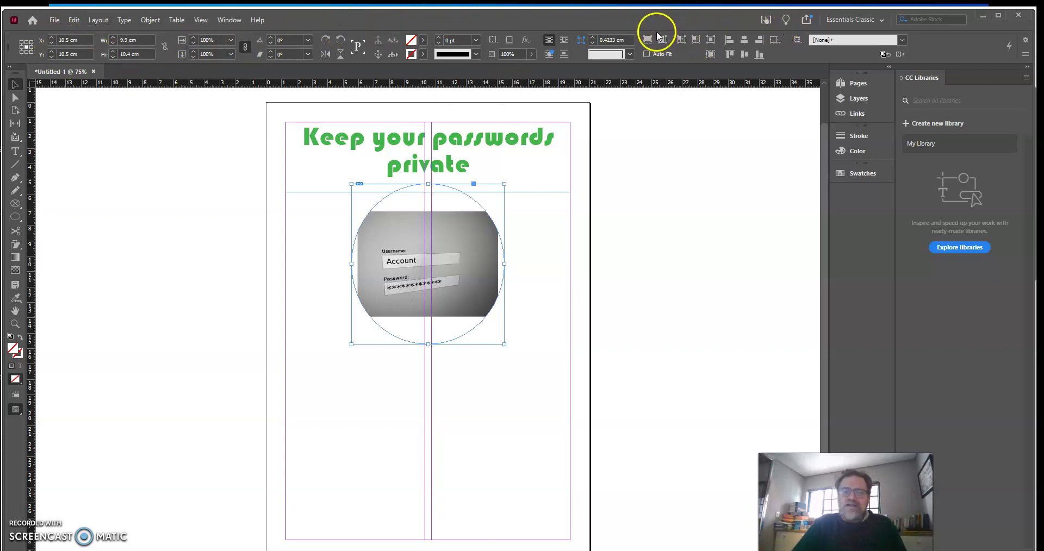
# Turn on Auto-Fit, resize the circle to about 9.5 × 9.85 cm, and fill it proportionally
pyautogui.click(646, 54)
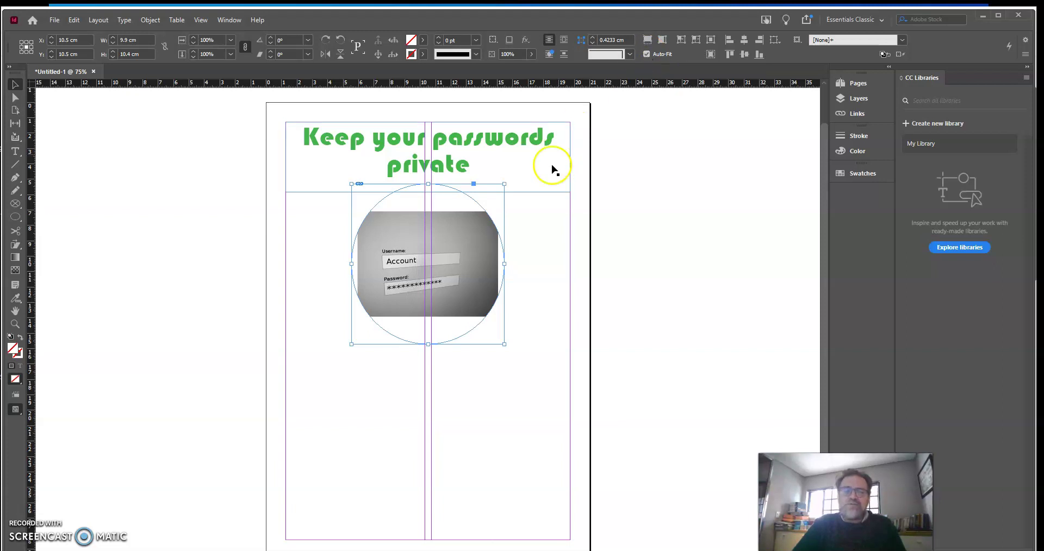
pyautogui.moveTo(505, 184)
pyautogui.mouseDown()
pyautogui.moveTo(540, 154)
pyautogui.moveTo(497, 192)
pyautogui.mouseUp()
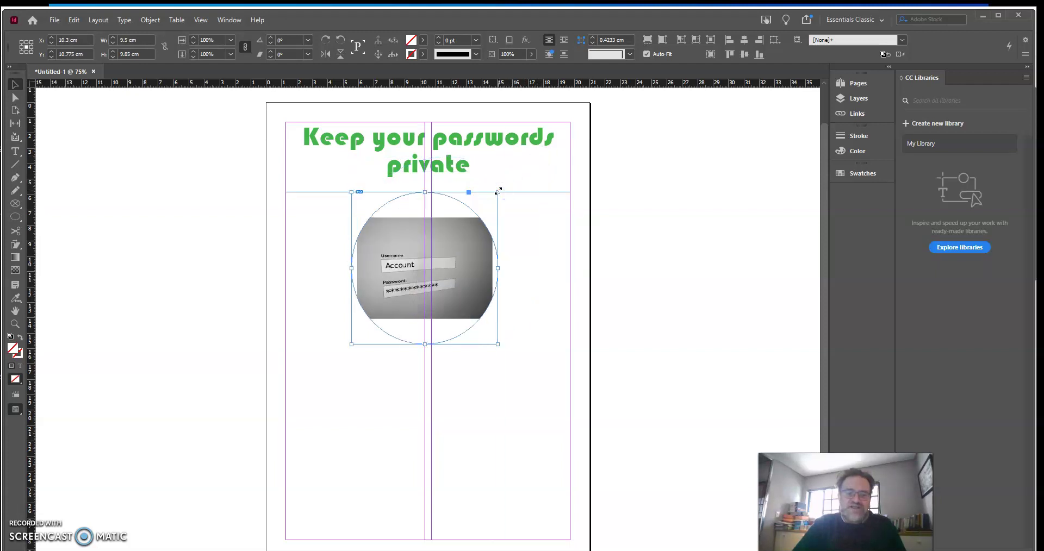
pyautogui.click(646, 40)
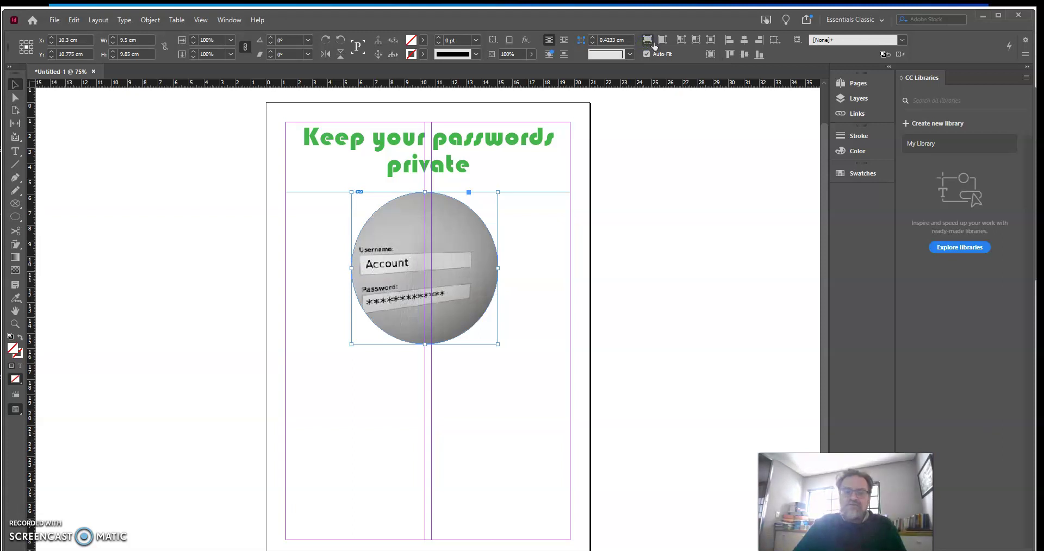
pyautogui.click(661, 41)
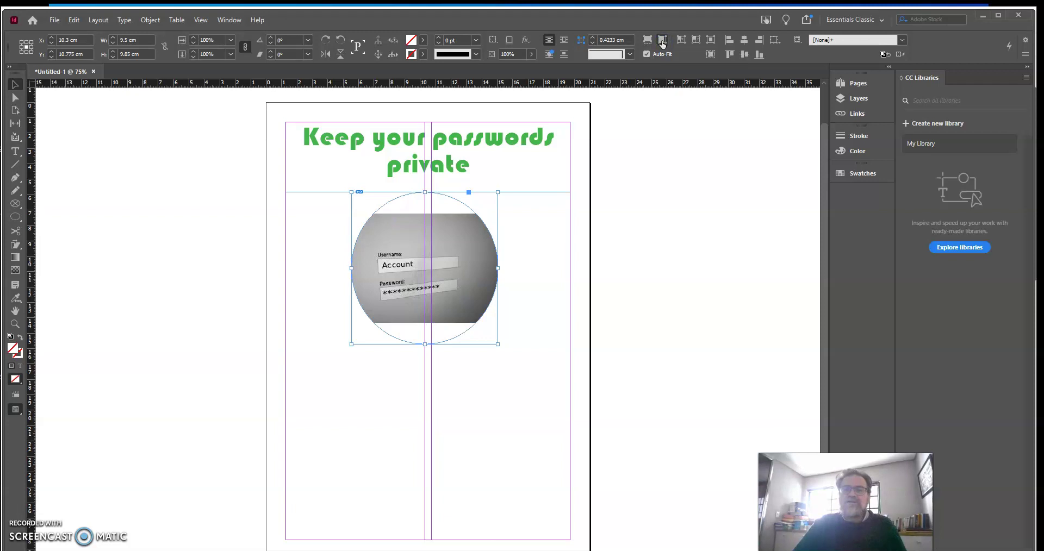
pyautogui.click(661, 41)
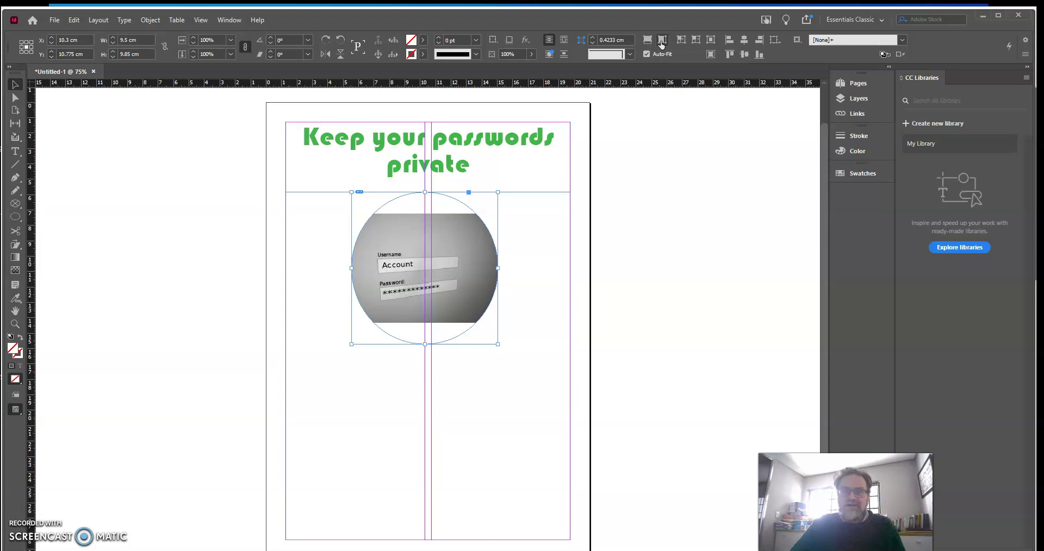
pyautogui.click(646, 41)
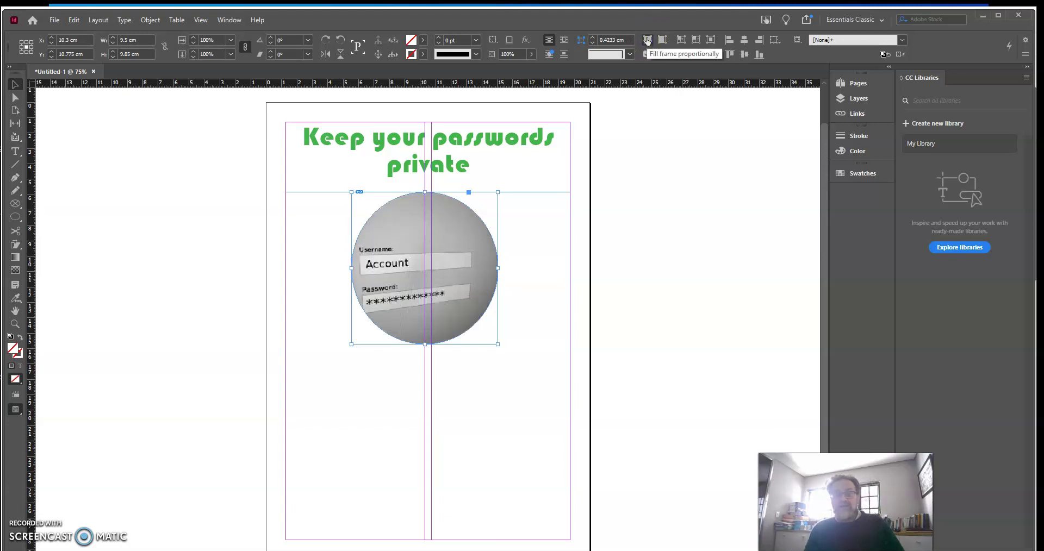
pyautogui.click(639, 65)
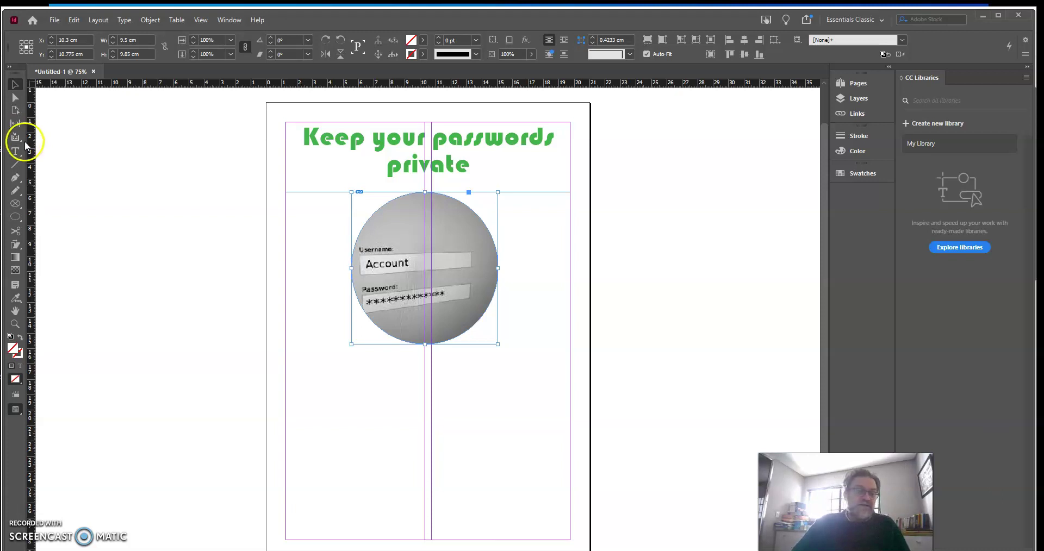
# Draw a rectangular frame in the left column below the photo and convert it to a text frame
pyautogui.click(14, 205)
pyautogui.click(42, 217)
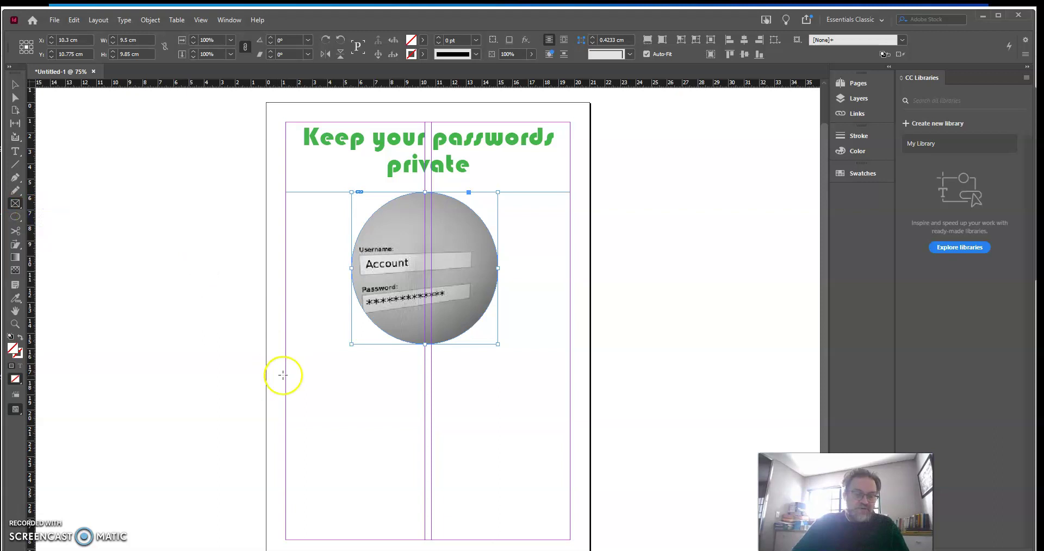
pyautogui.moveTo(286, 367); pyautogui.dragTo(424, 446)
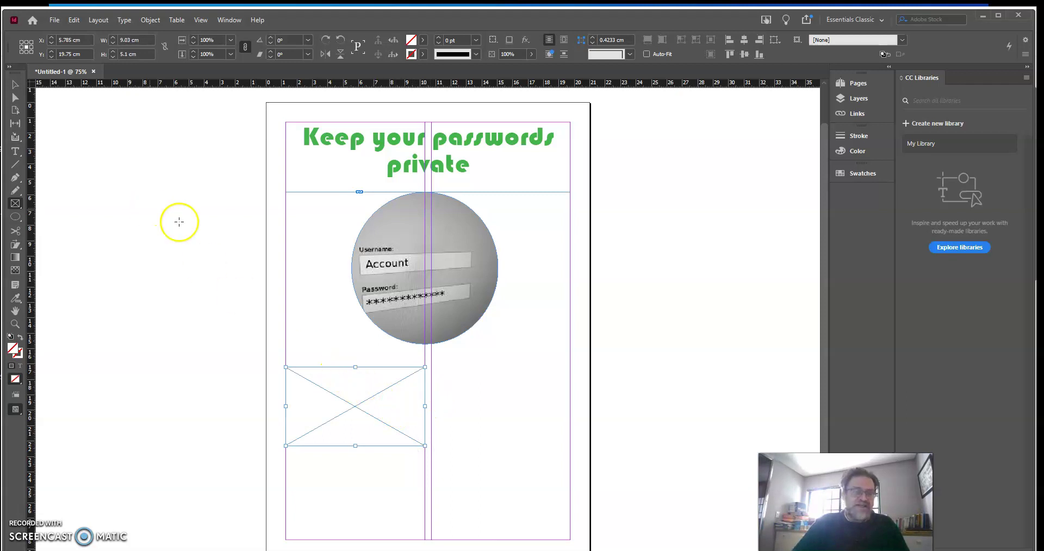
pyautogui.rightClick(403, 409)
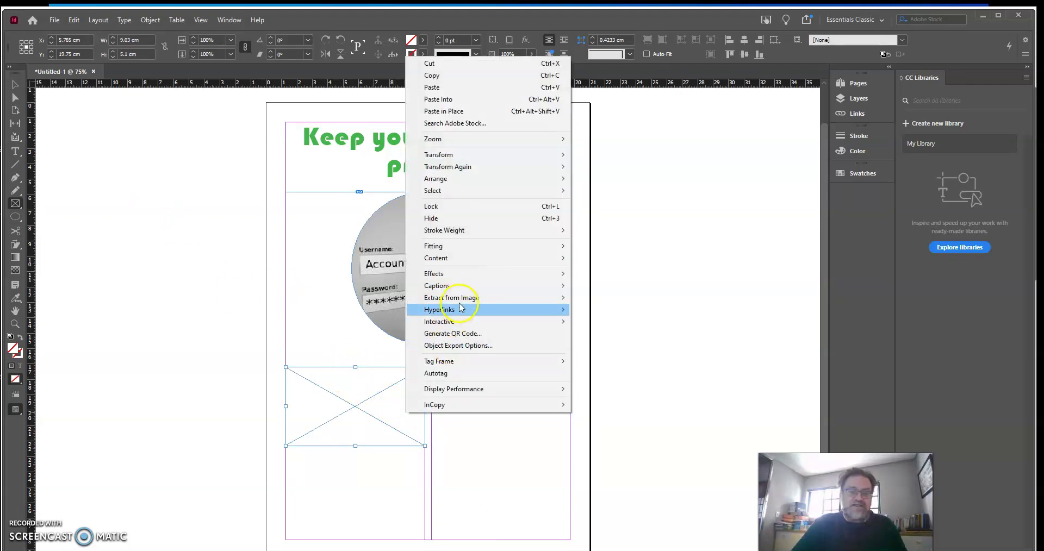
pyautogui.moveTo(463, 259)
pyautogui.click(362, 272)
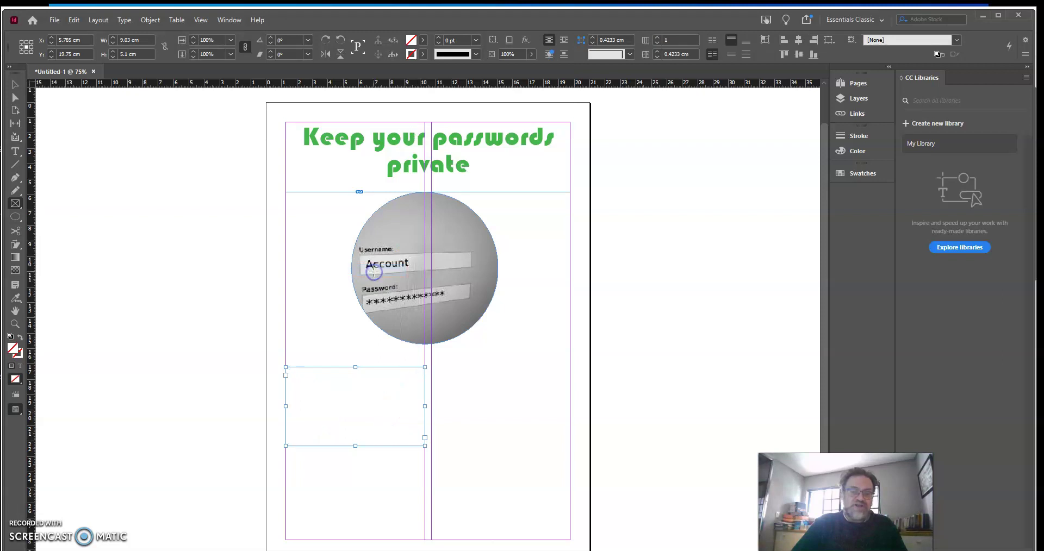
# Put the text cursor in the new frame and set the text fill colour to blue
pyautogui.click(16, 152)
pyautogui.click(322, 375)
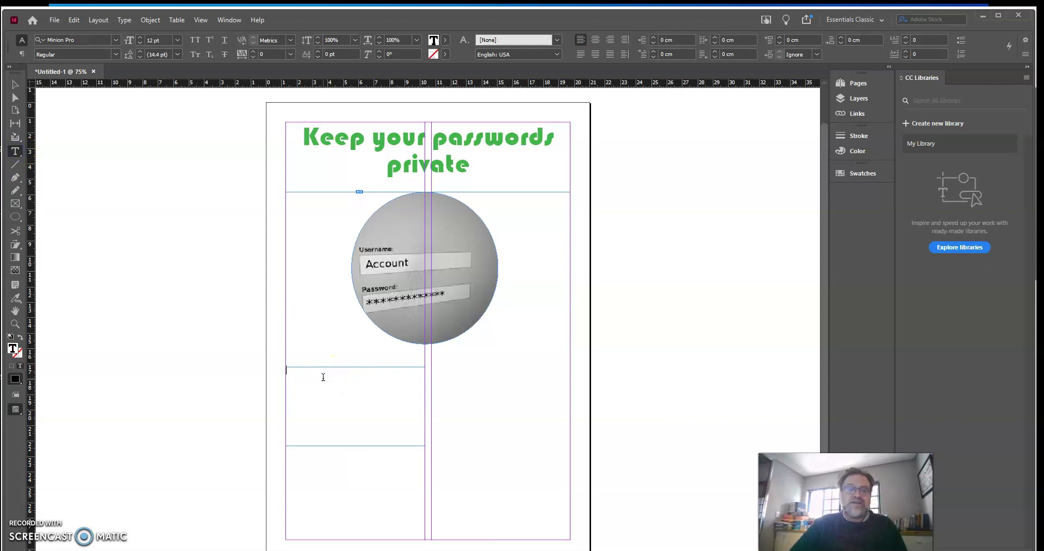
pyautogui.doubleClick(433, 40)
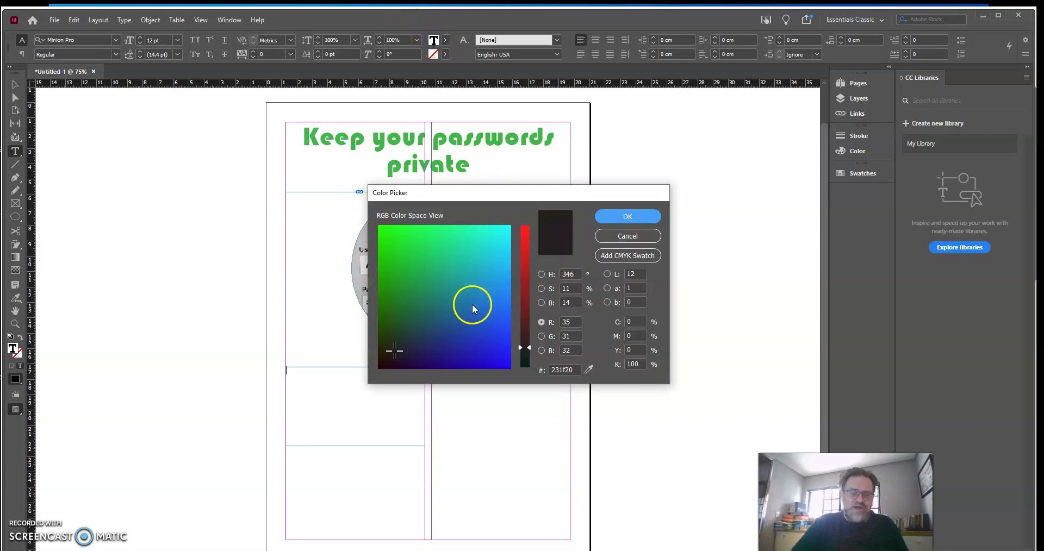
pyautogui.click(495, 344)
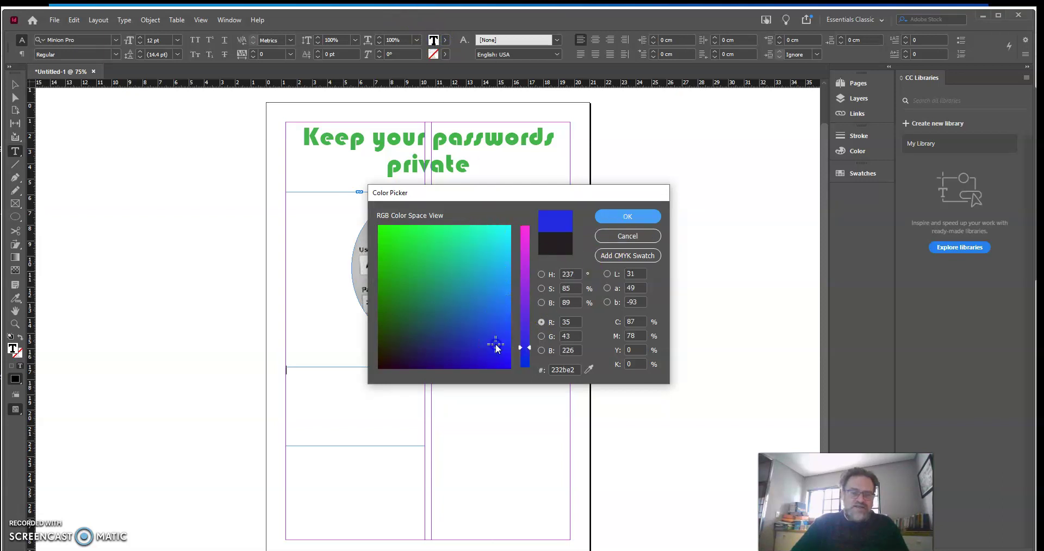
pyautogui.click(628, 217)
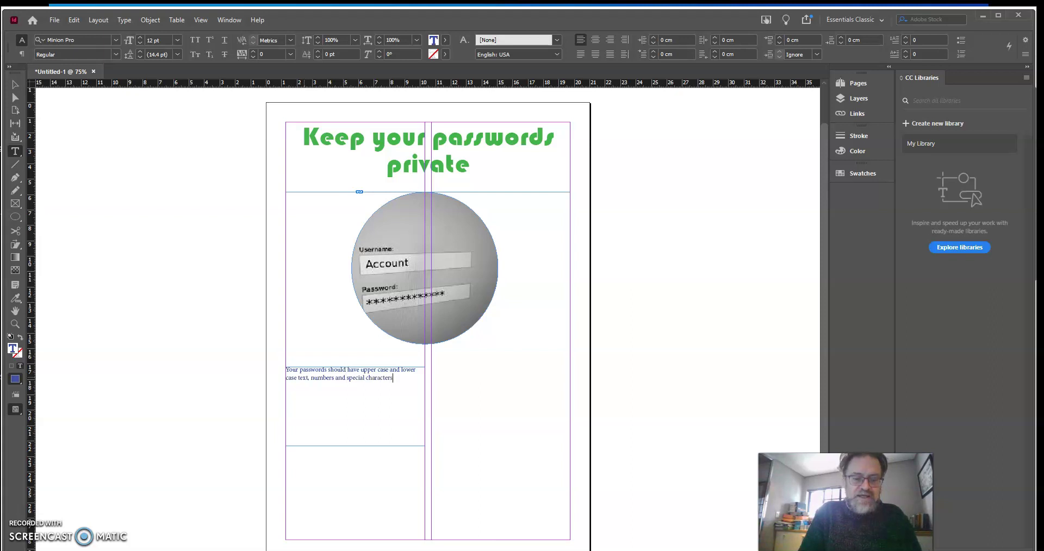
# Select all the tip text, set it to 30 pt, and centre it
pyautogui.hotkey('ctrl', 'a')
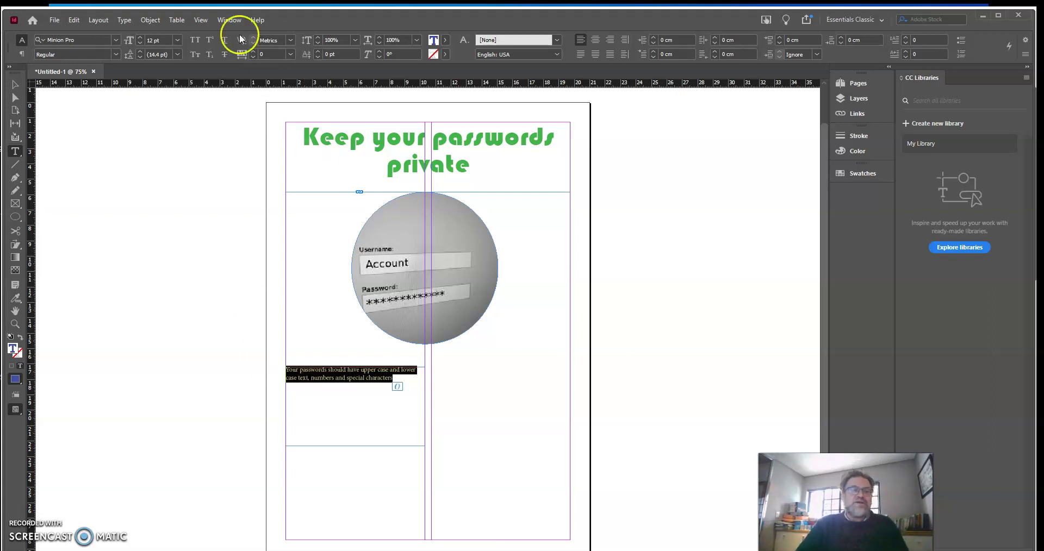
pyautogui.click(178, 40)
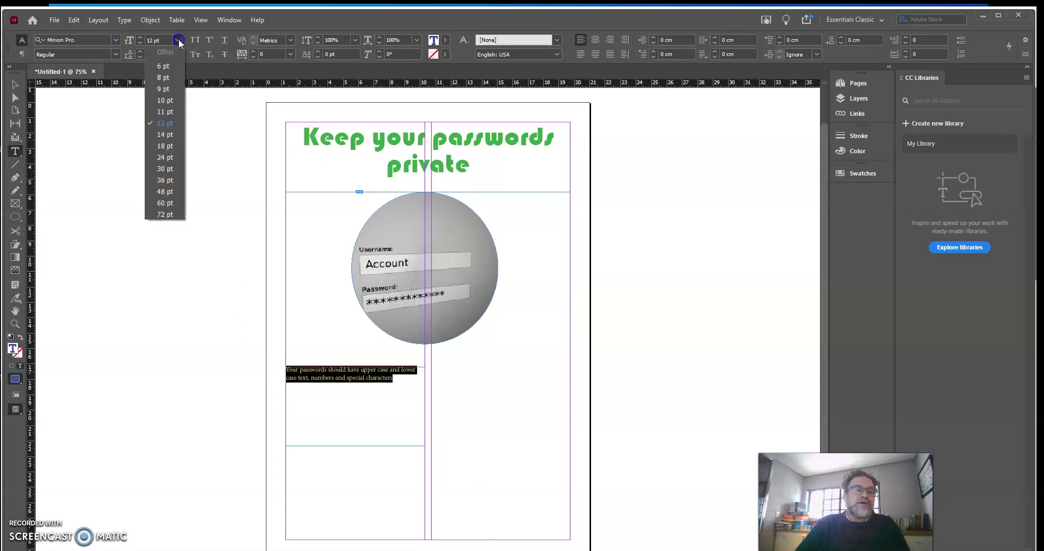
pyautogui.click(166, 180)
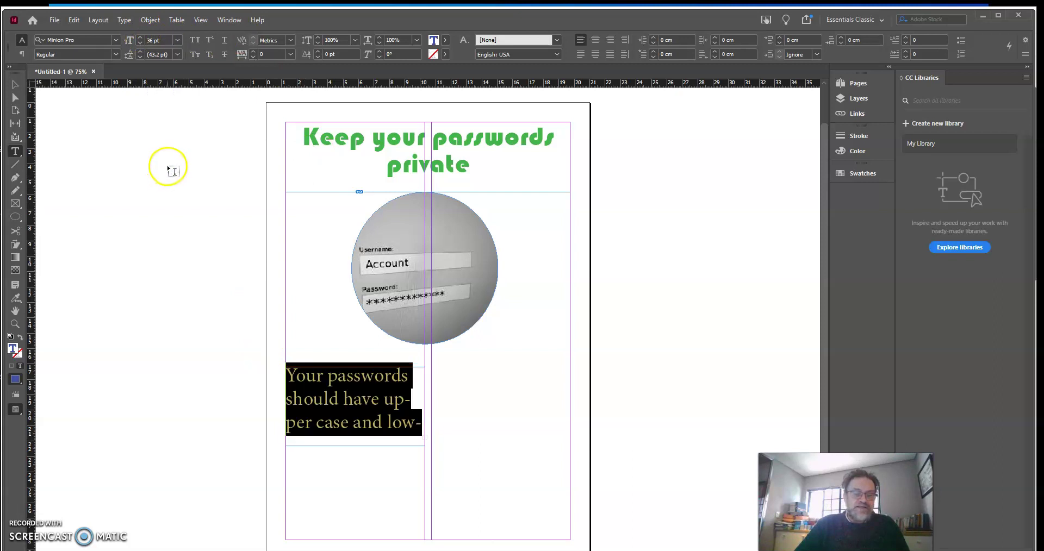
pyautogui.click(176, 40)
pyautogui.click(166, 167)
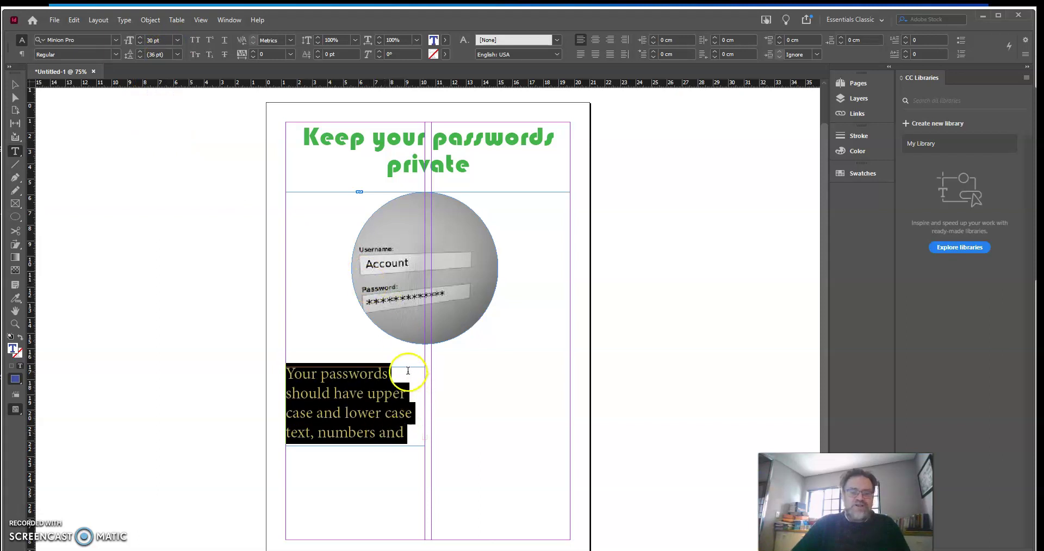
pyautogui.click(596, 40)
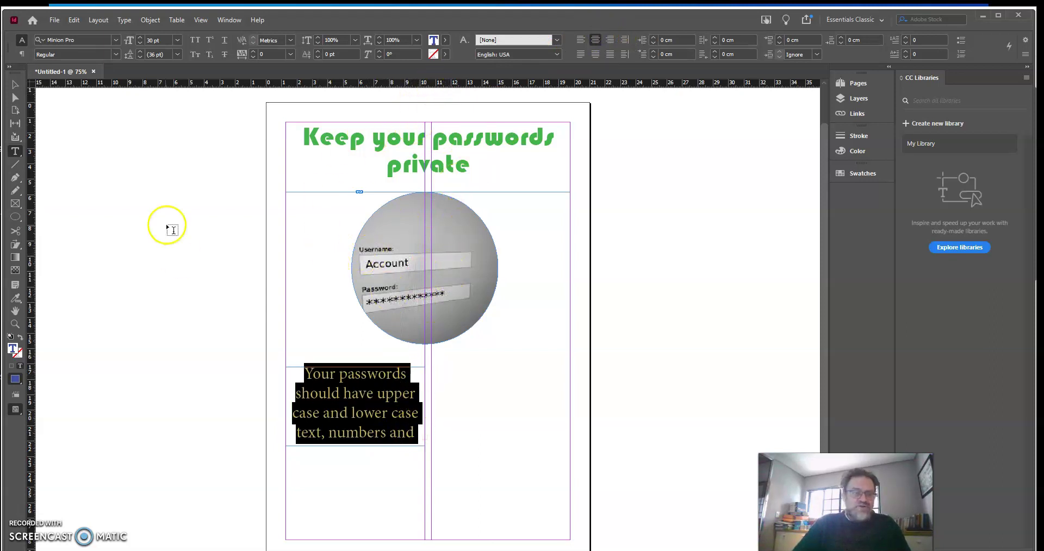
# Move and widen the tip text frame so it sits closer under the photo
pyautogui.click(16, 86)
pyautogui.moveTo(401, 443); pyautogui.dragTo(455, 459)
pyautogui.moveTo(432, 409); pyautogui.dragTo(408, 398)
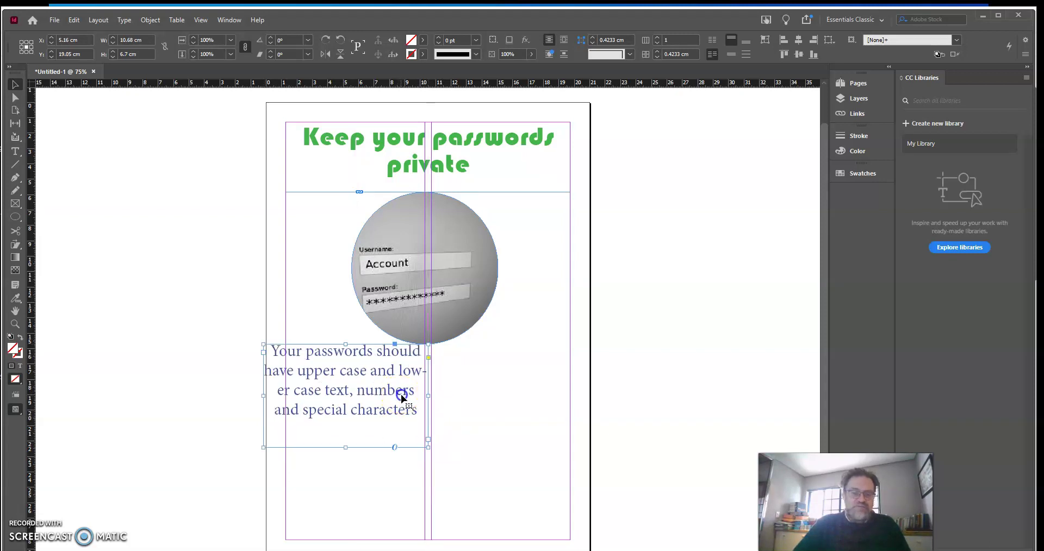
pyautogui.moveTo(401, 397); pyautogui.dragTo(402, 395)
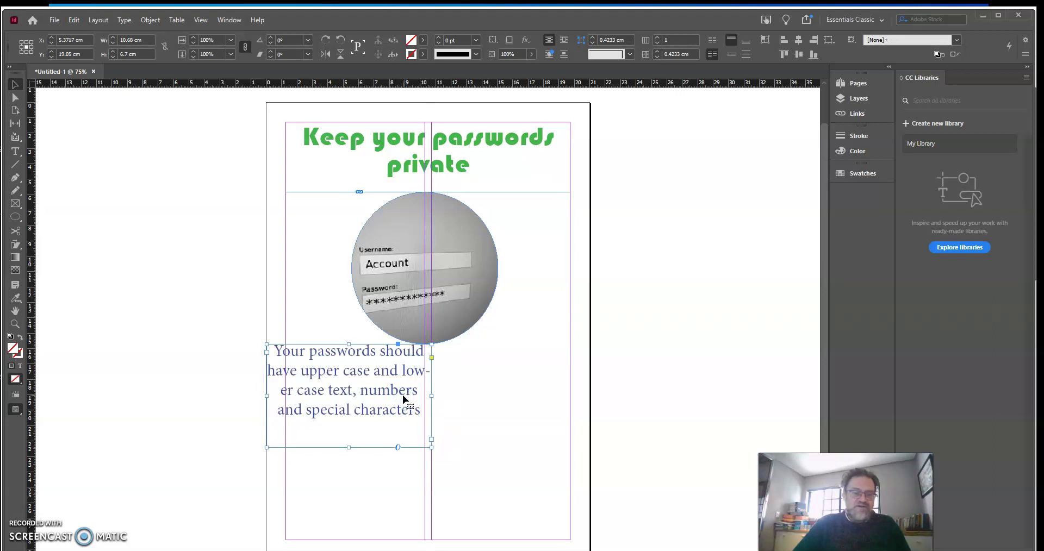
pyautogui.click(15, 97)
pyautogui.click(349, 396)
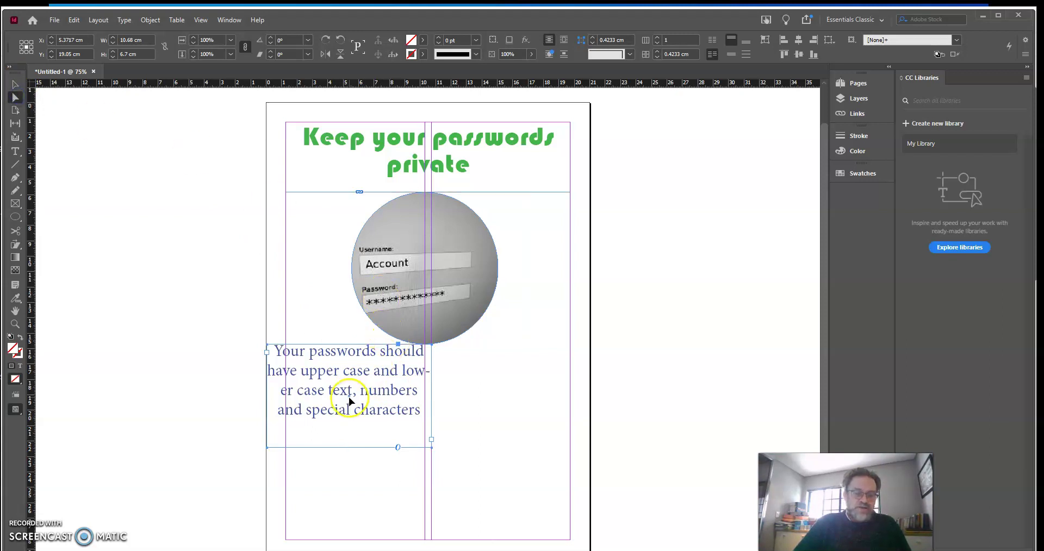
pyautogui.moveTo(348, 397)
pyautogui.mouseDown()
pyautogui.moveTo(365, 366)
pyautogui.moveTo(347, 405)
pyautogui.mouseUp()
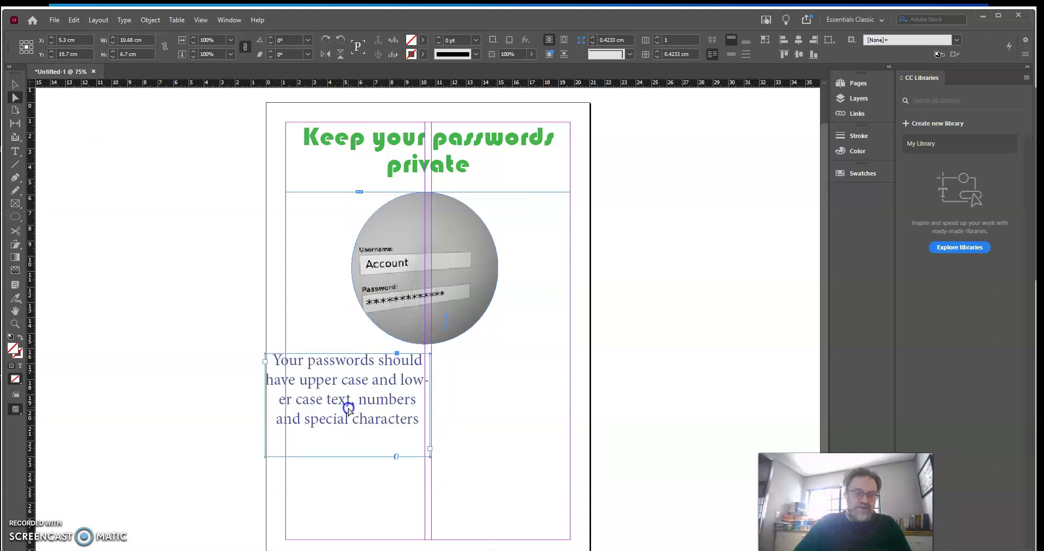
# Shift the login photo left inside its circular frame
pyautogui.click(420, 230)
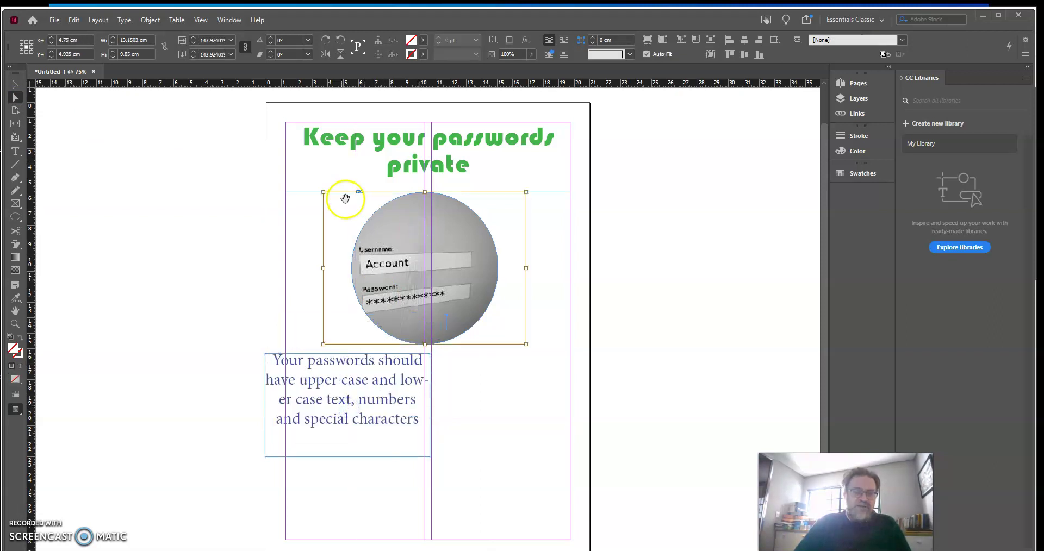
pyautogui.click(488, 245)
pyautogui.moveTo(482, 245); pyautogui.dragTo(439, 247)
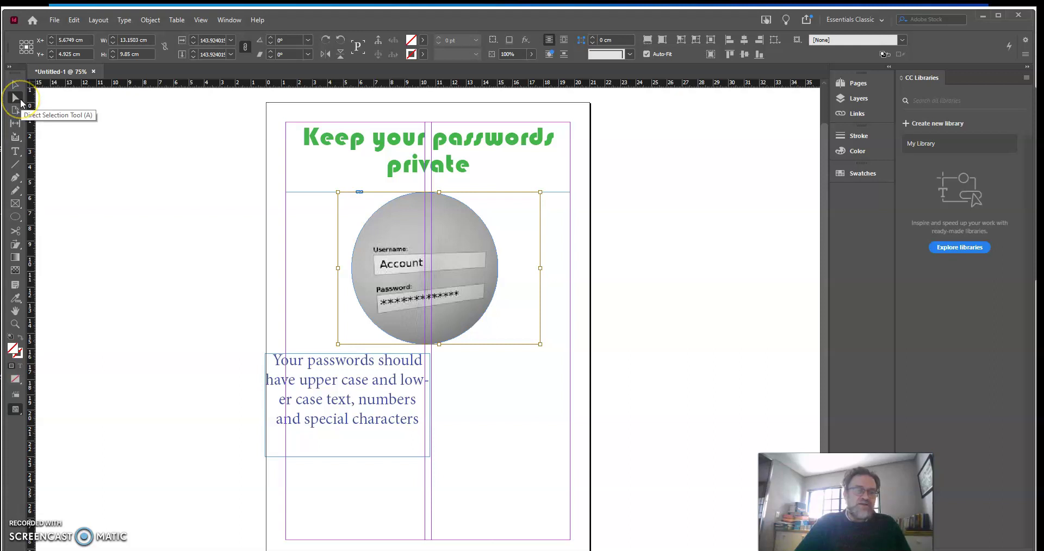
# Settle the tip text frame just below the photo at X 5.55 cm, Y 20.25 cm
pyautogui.click(306, 387)
pyautogui.moveTo(305, 387); pyautogui.dragTo(314, 411)
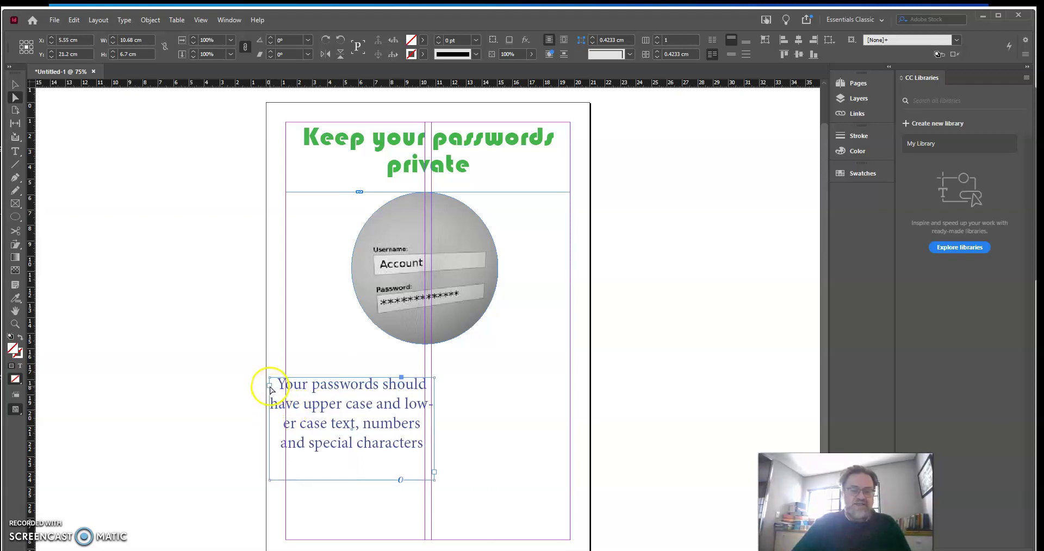
pyautogui.moveTo(333, 408); pyautogui.dragTo(331, 395)
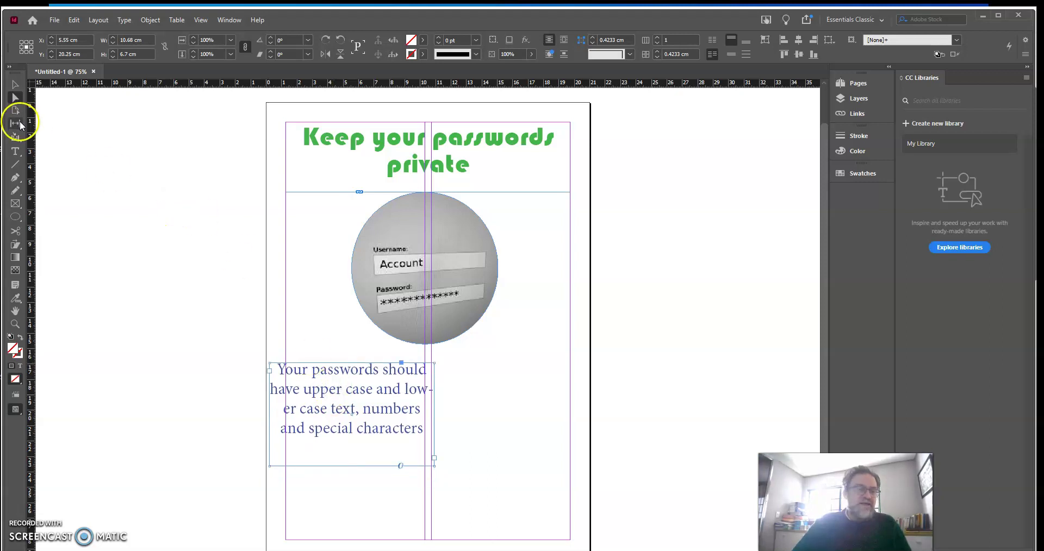
# Draw a text frame right of the blue tip and type 'LOnger passwords are more secure'
pyautogui.click(16, 204)
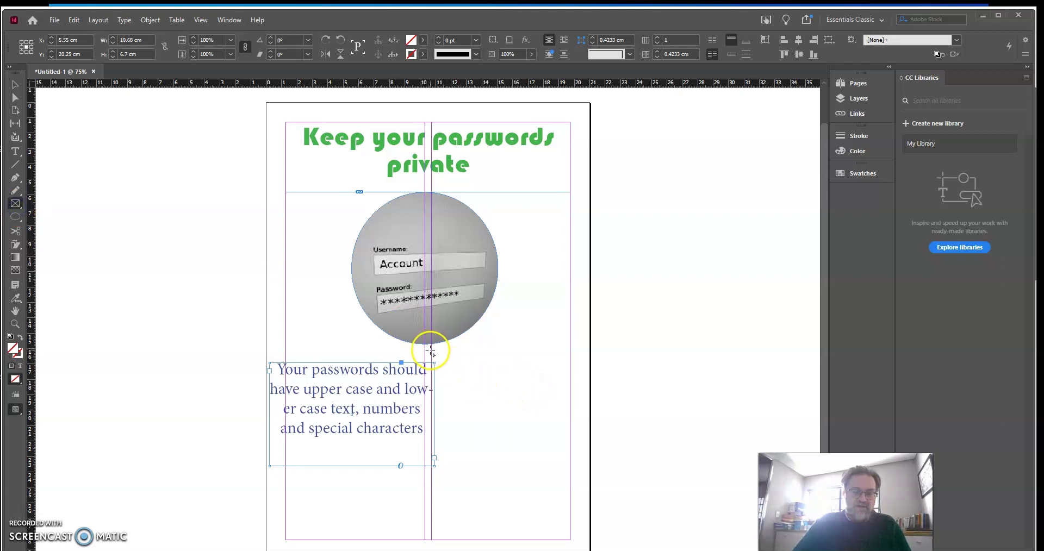
pyautogui.moveTo(431, 350); pyautogui.dragTo(568, 450)
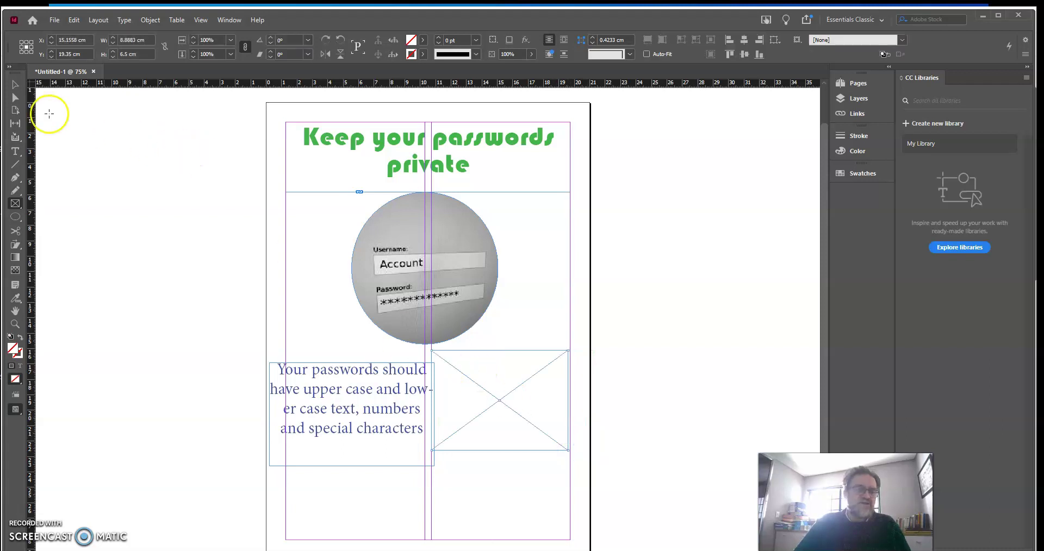
pyautogui.rightClick(490, 391)
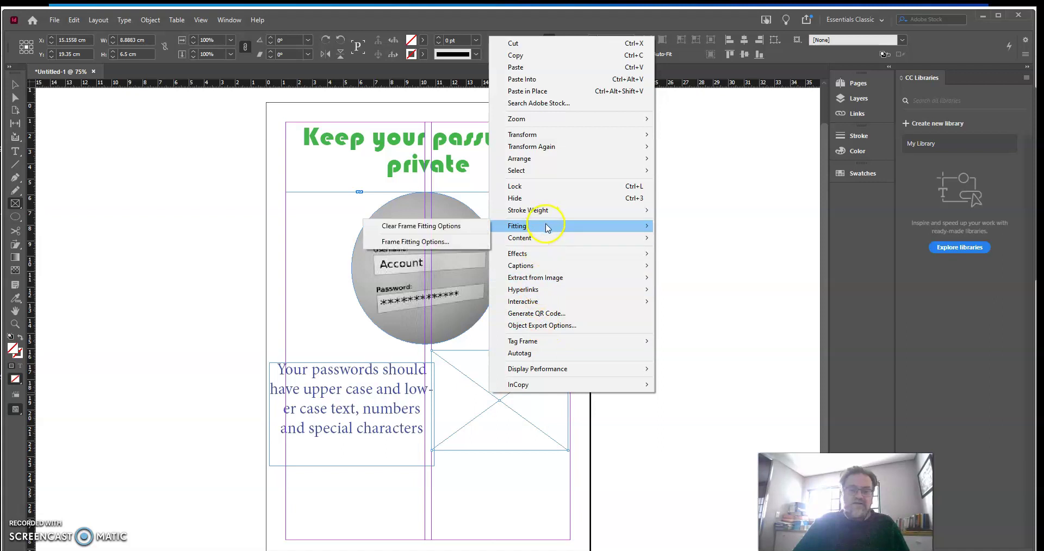
pyautogui.click(433, 250)
pyautogui.click(15, 151)
pyautogui.click(438, 363)
pyautogui.click(459, 366)
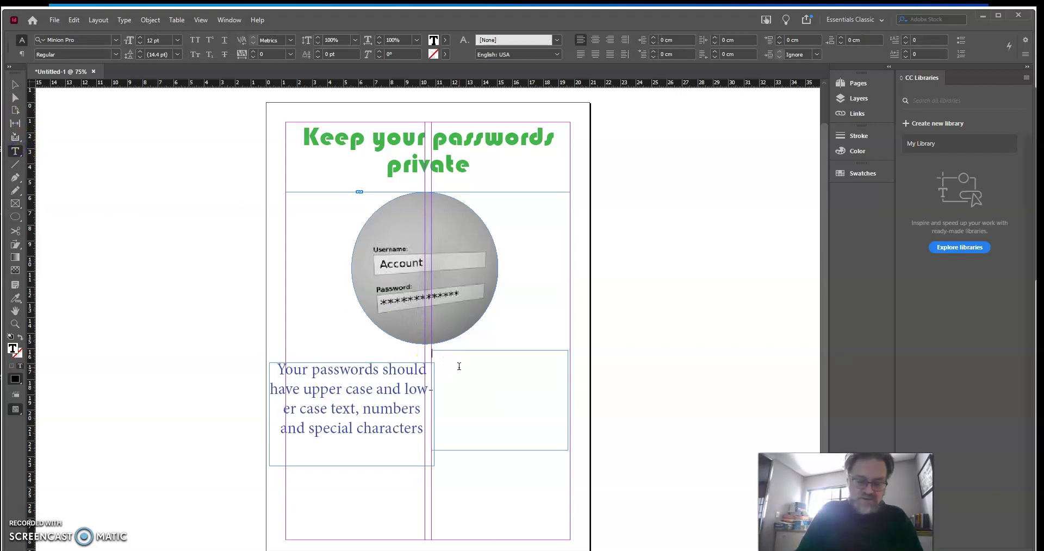
pyautogui.write('LOnger pa')
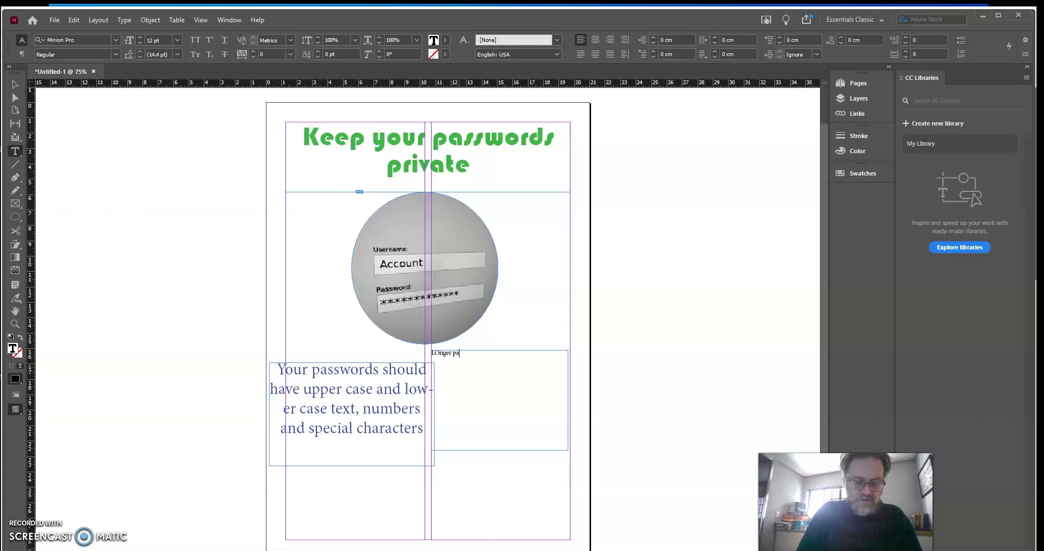
pyautogui.write('sswords are more secure')
# Format the new tip as 36 pt, salmon-coloured, centred text
pyautogui.hotkey('ctrl', 'a')
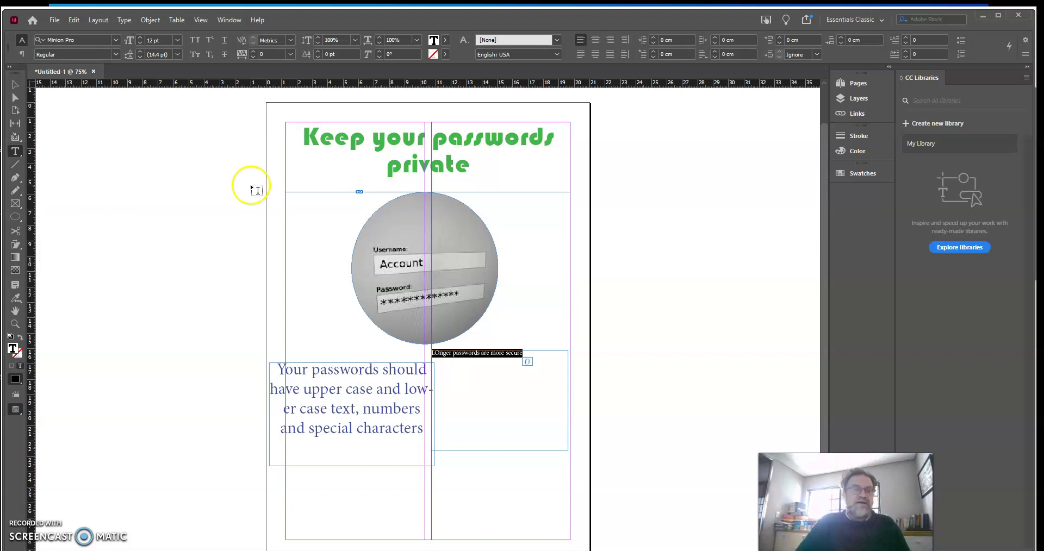
pyautogui.click(177, 40)
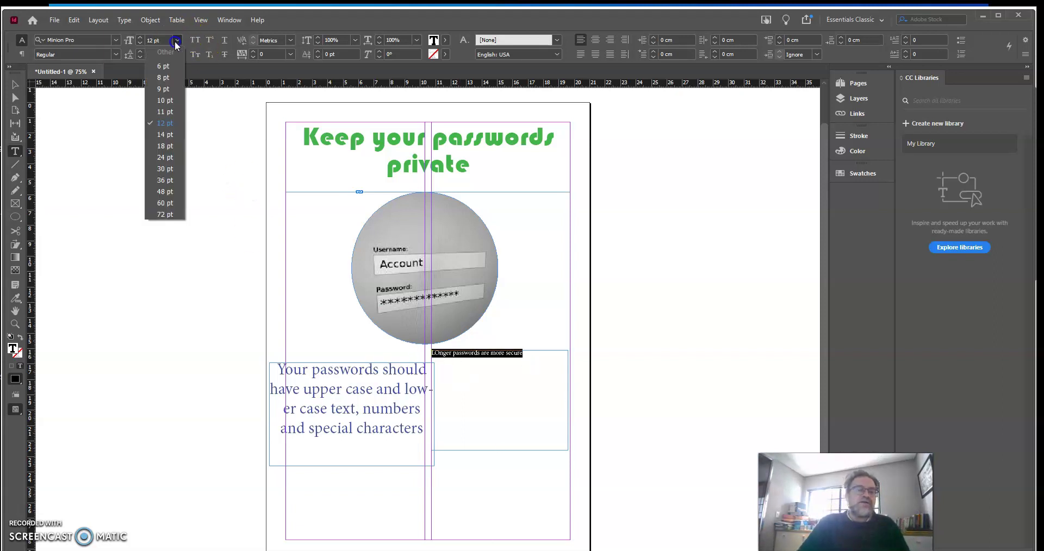
pyautogui.click(159, 180)
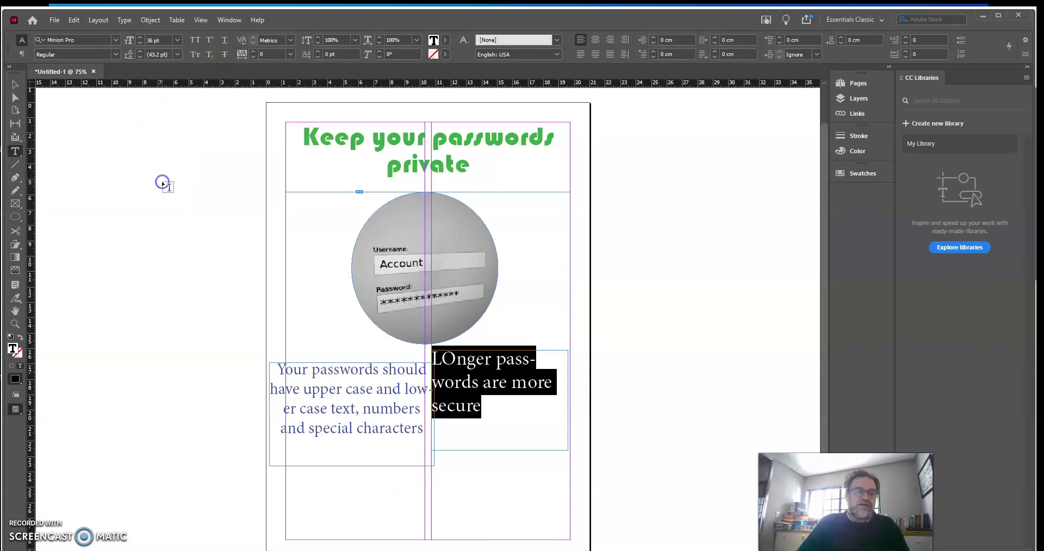
pyautogui.doubleClick(433, 41)
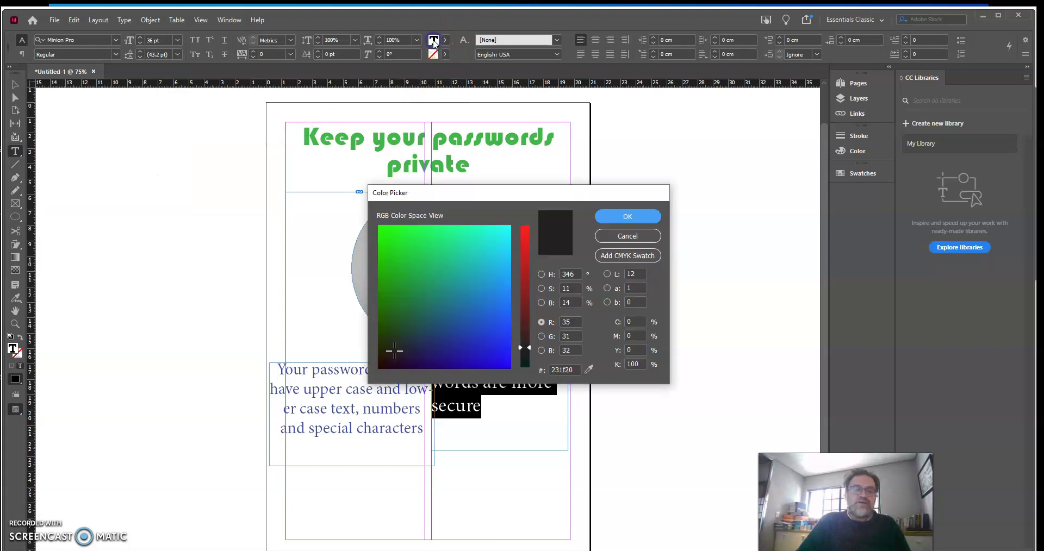
pyautogui.click(525, 249)
pyautogui.click(433, 302)
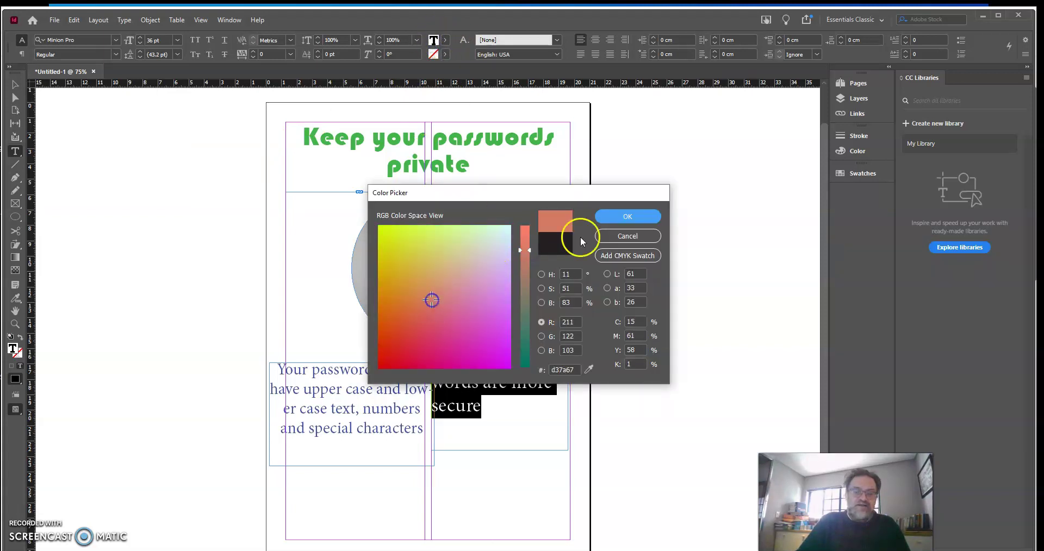
pyautogui.click(626, 215)
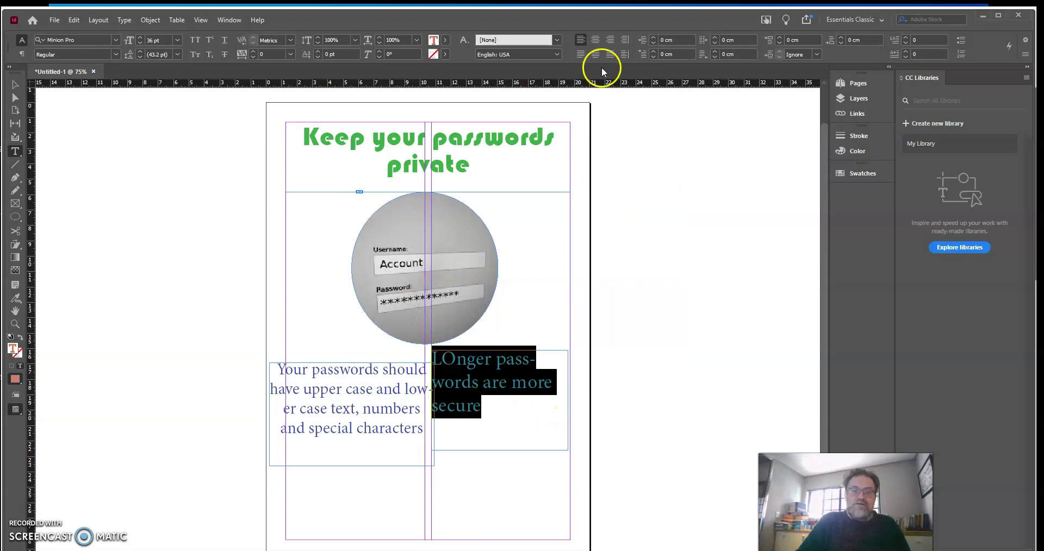
pyautogui.click(595, 40)
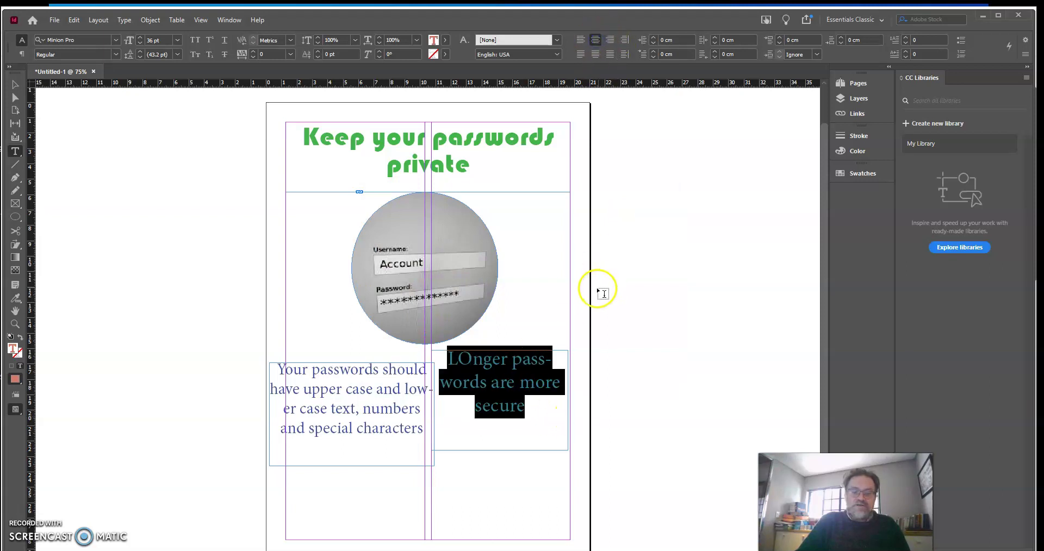
pyautogui.click(574, 286)
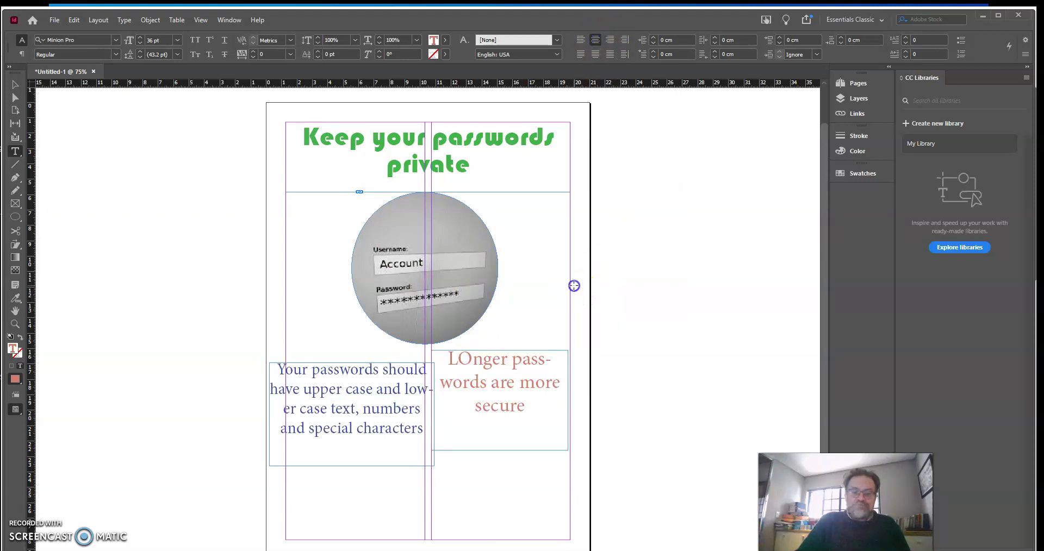
# Correct the typo 'LOnger' to 'Longer'
pyautogui.click(466, 357)
pyautogui.press('BackSpace')
pyautogui.write('o')
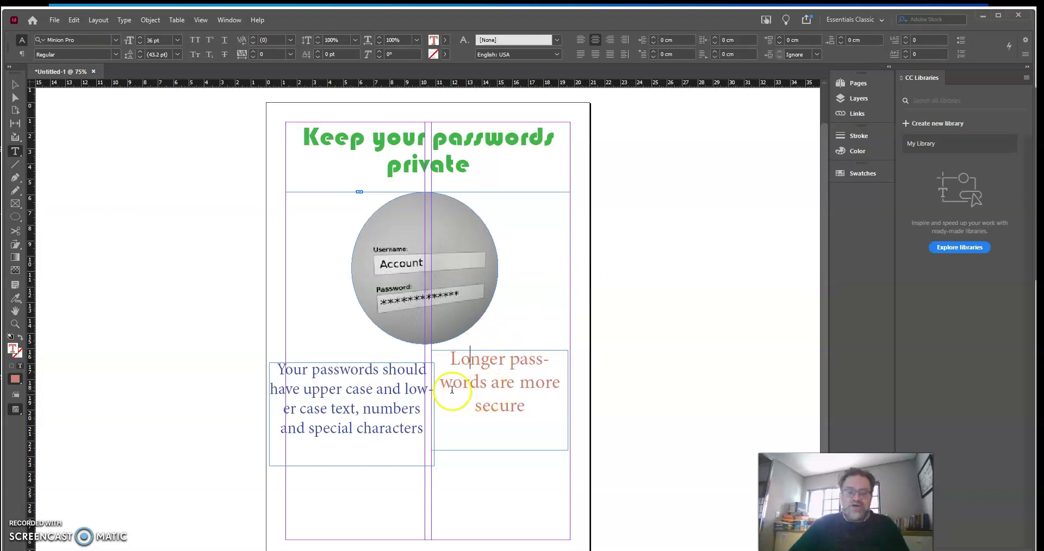
# Give the salmon 'Longer passwords' paragraph a three-line drop cap on its L
pyautogui.doubleClick(494, 362)
pyautogui.moveTo(493, 362); pyautogui.dragTo(519, 384)
pyautogui.click(520, 383)
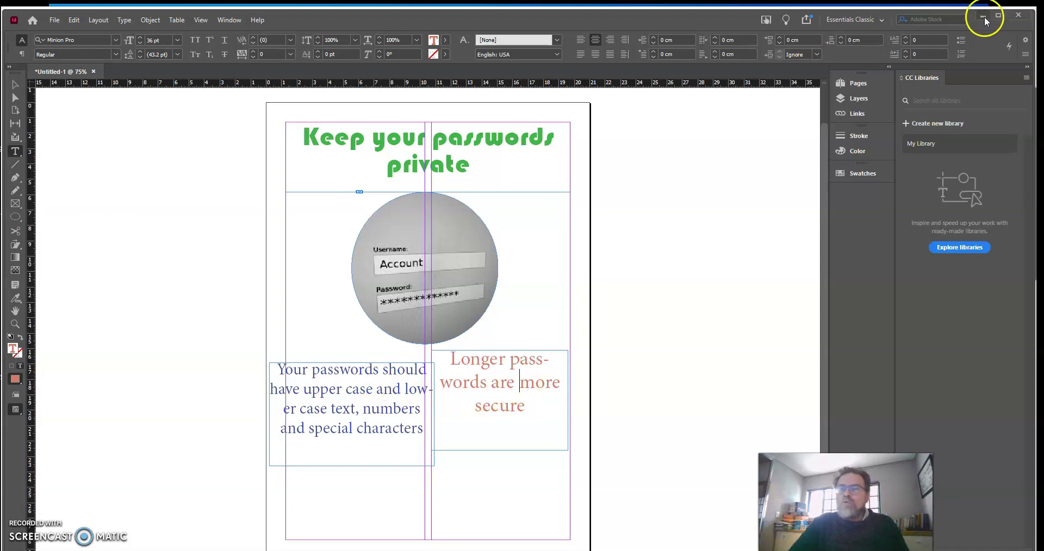
pyautogui.click(906, 38)
pyautogui.click(906, 37)
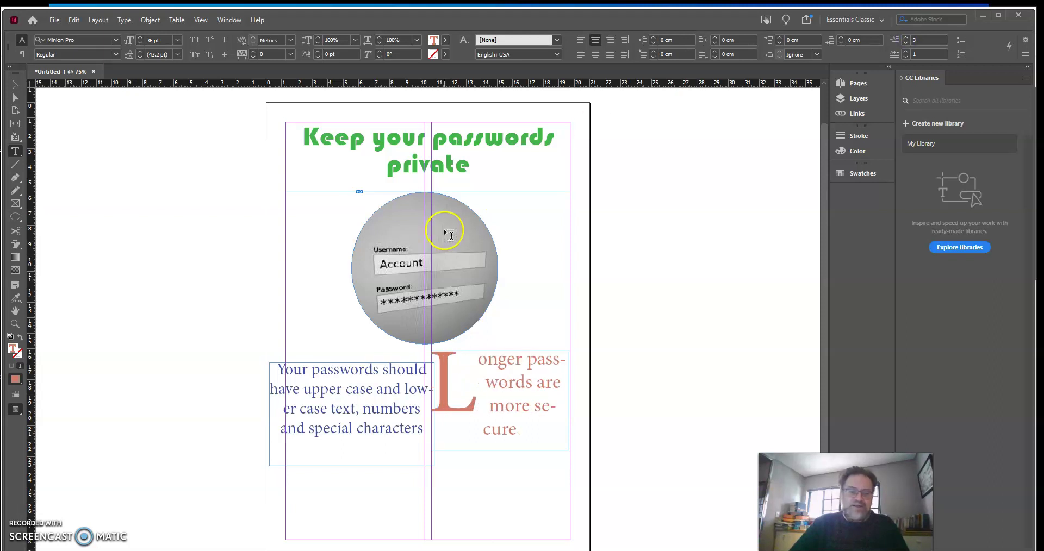
# Give the blue 'Your passwords' paragraph a three-line, one-character drop cap on its Y
pyautogui.click(303, 370)
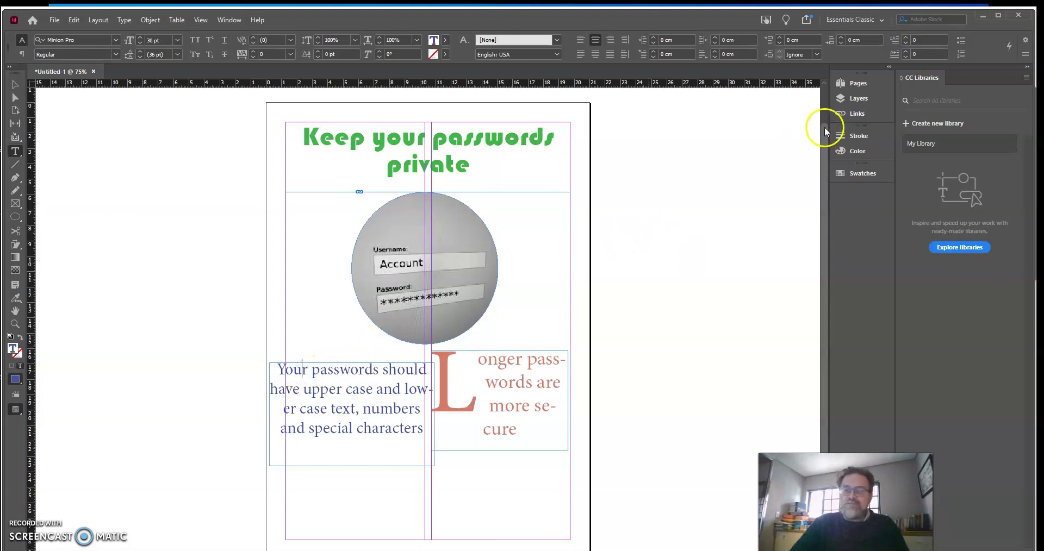
pyautogui.click(906, 38)
pyautogui.click(906, 38)
pyautogui.click(906, 38)
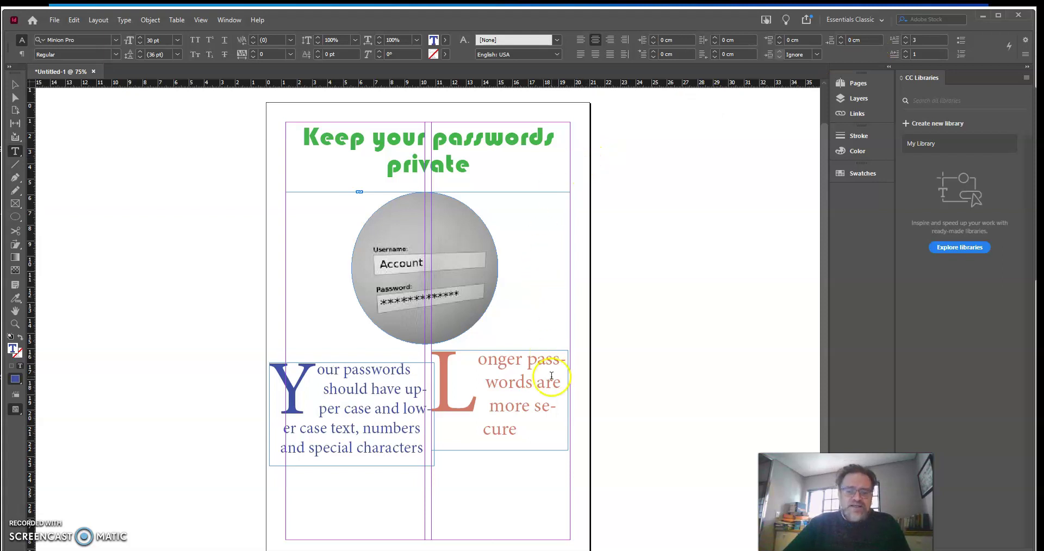
pyautogui.click(553, 422)
pyautogui.rightClick(673, 438)
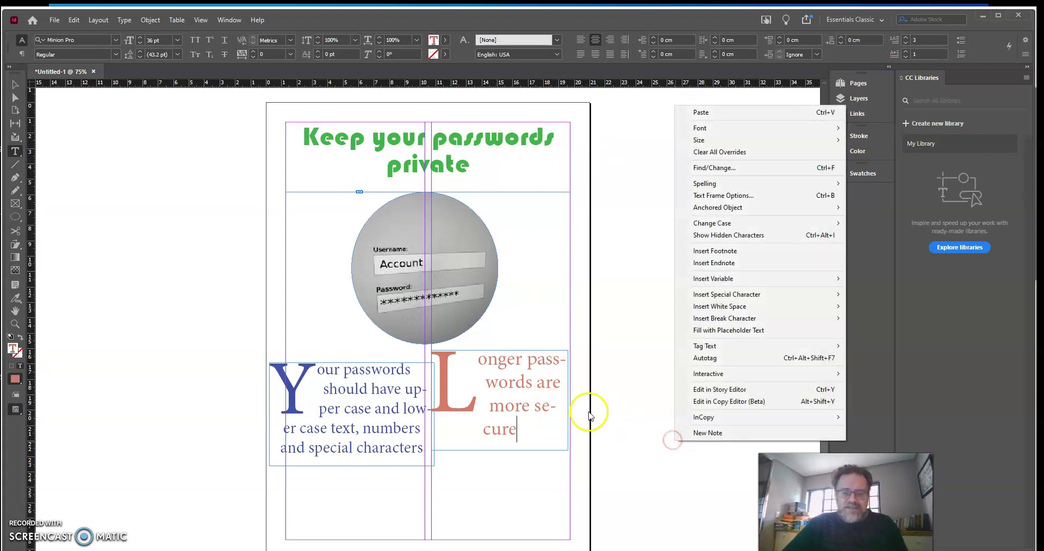
pyautogui.rightClick(553, 419)
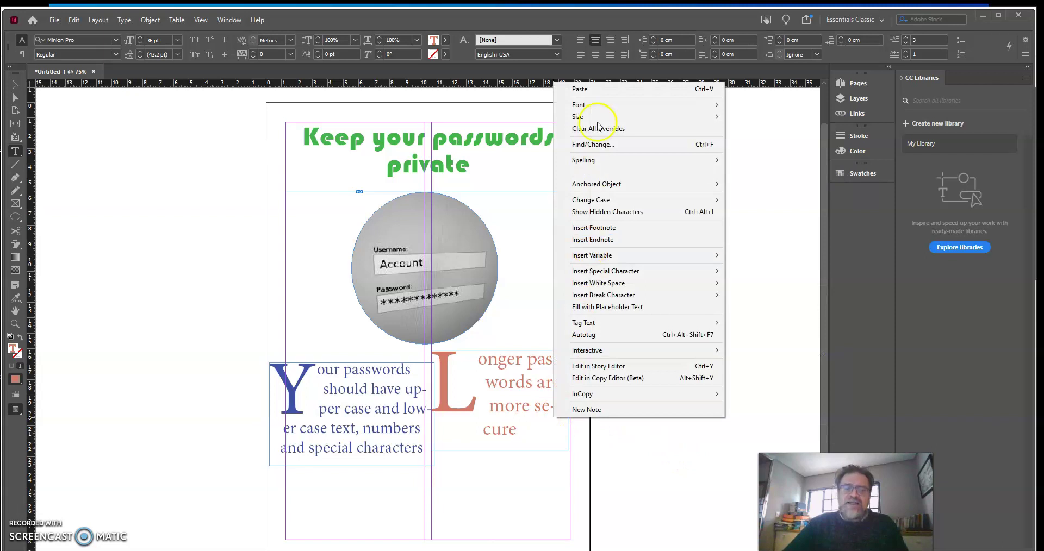
pyautogui.moveTo(596, 190)
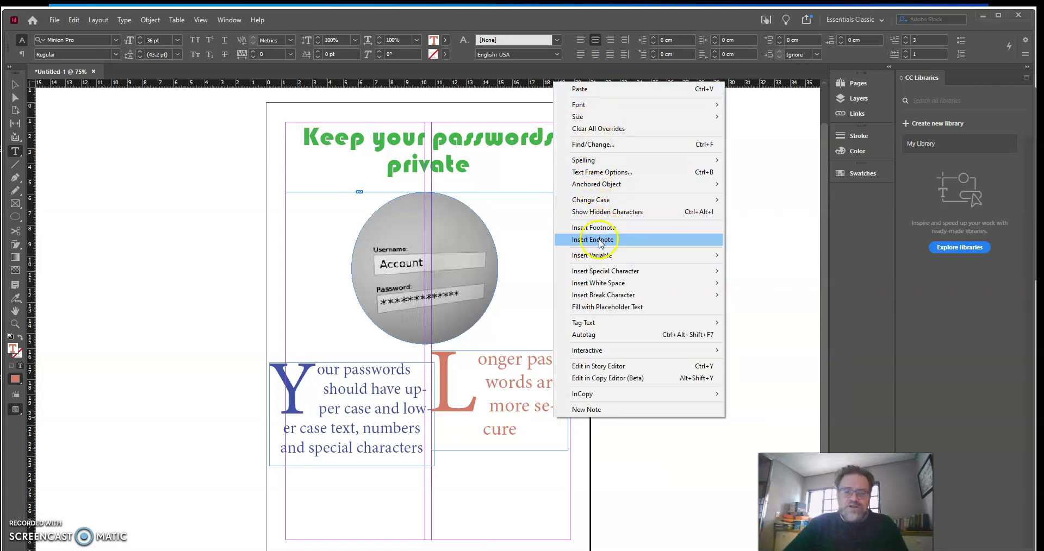
pyautogui.moveTo(605, 162)
pyautogui.click(509, 371)
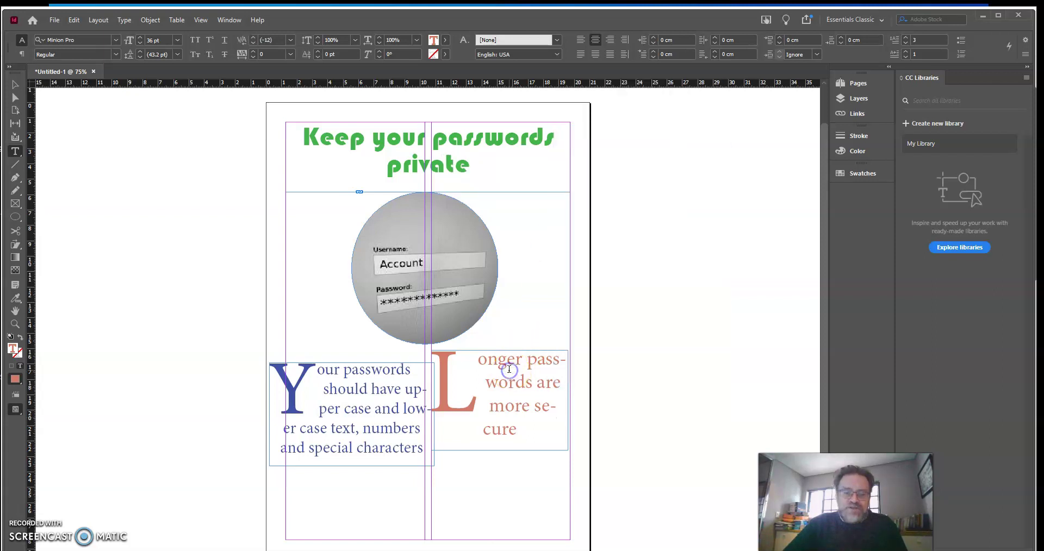
pyautogui.click(554, 426)
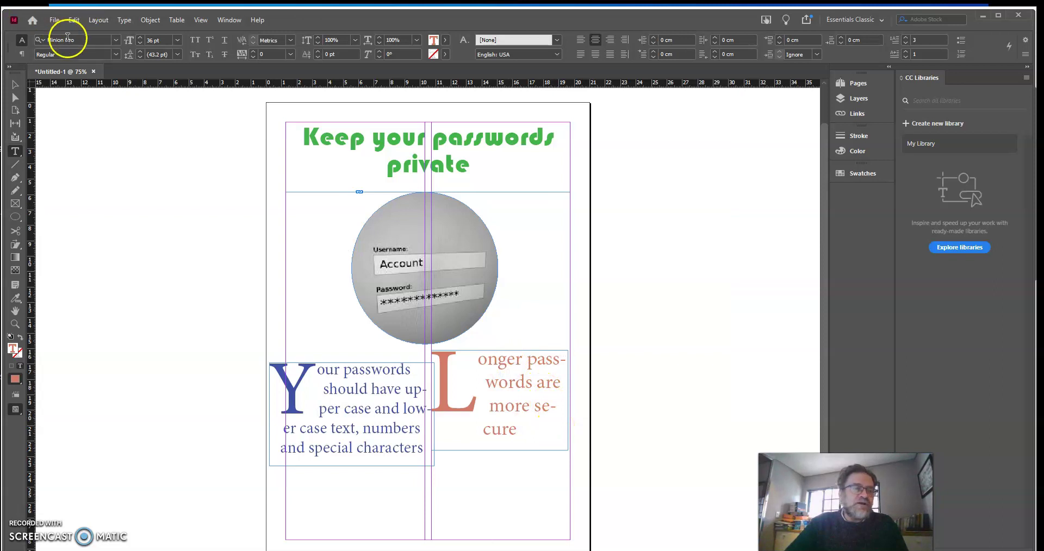
pyautogui.click(15, 85)
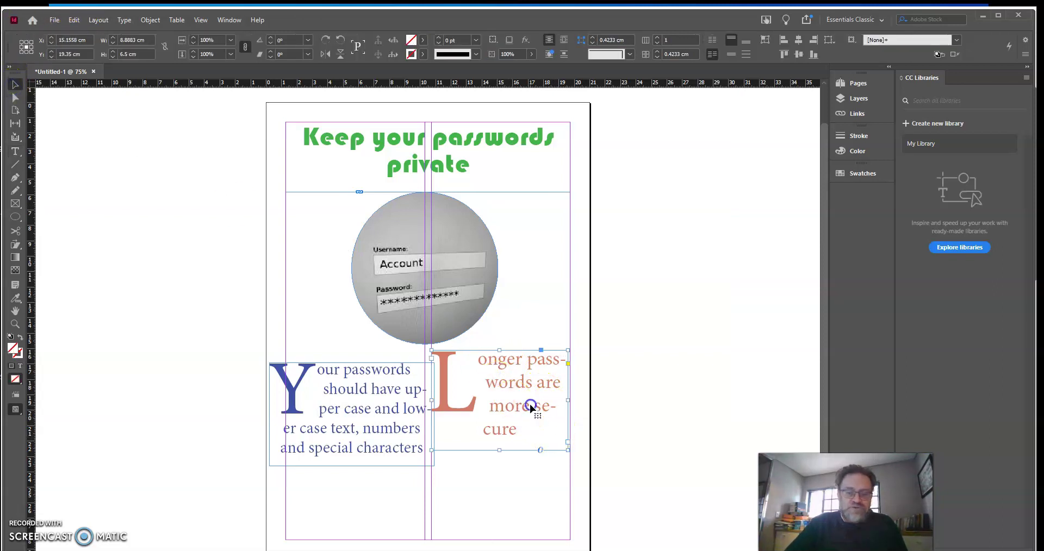
pyautogui.rightClick(593, 405)
pyautogui.click(505, 393)
pyautogui.rightClick(505, 392)
pyautogui.moveTo(545, 352)
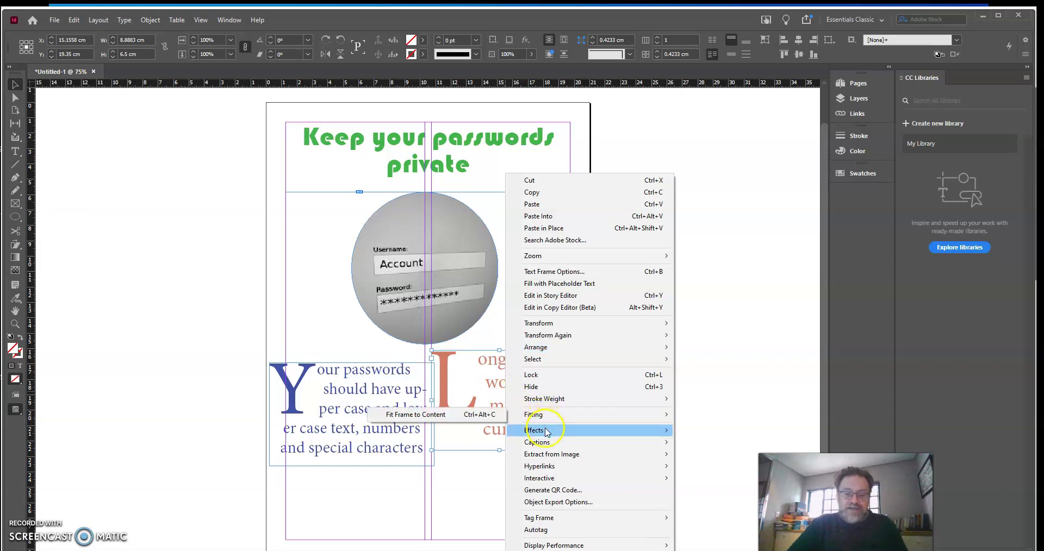
pyautogui.moveTo(547, 433)
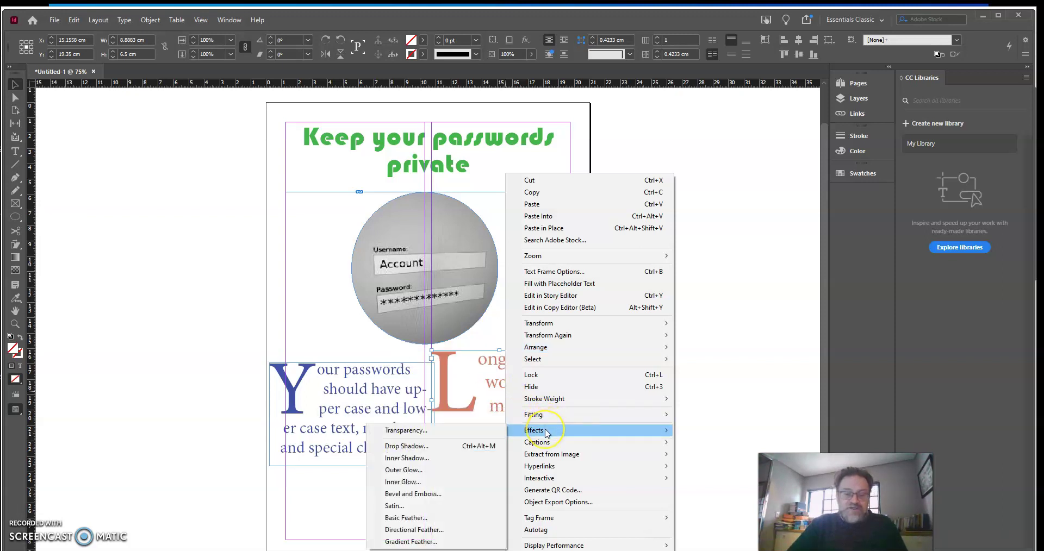
pyautogui.click(463, 450)
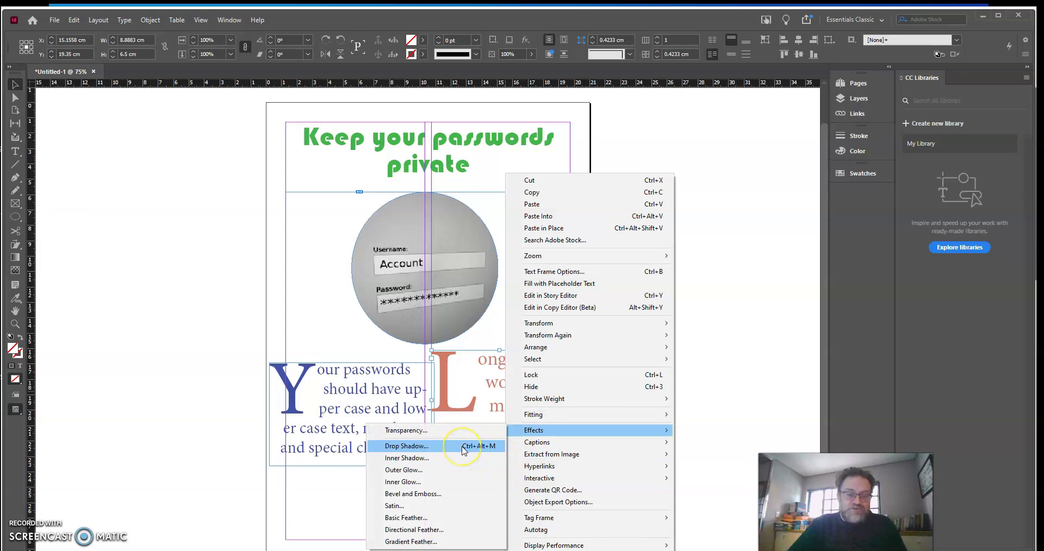
pyautogui.click(462, 447)
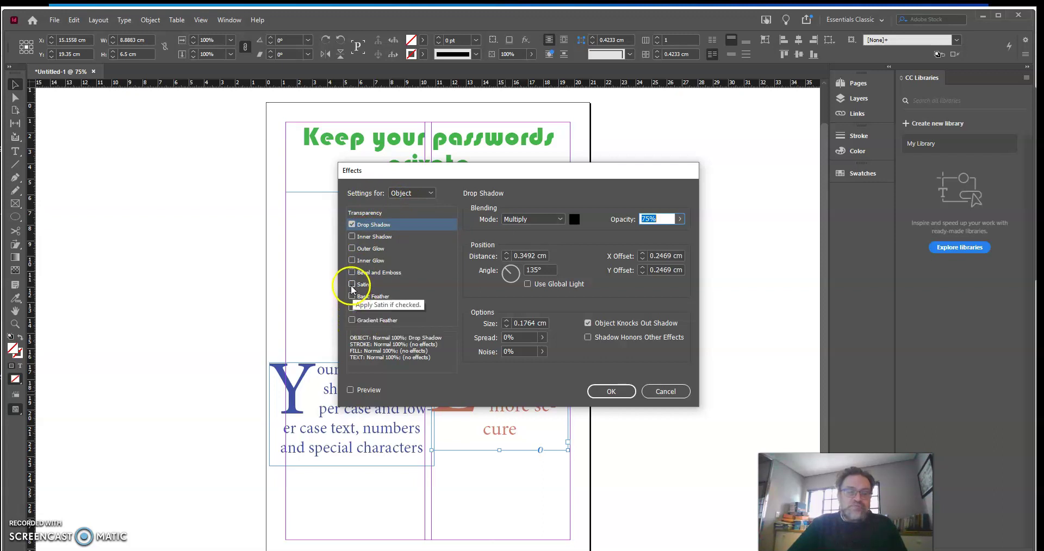
pyautogui.click(351, 237)
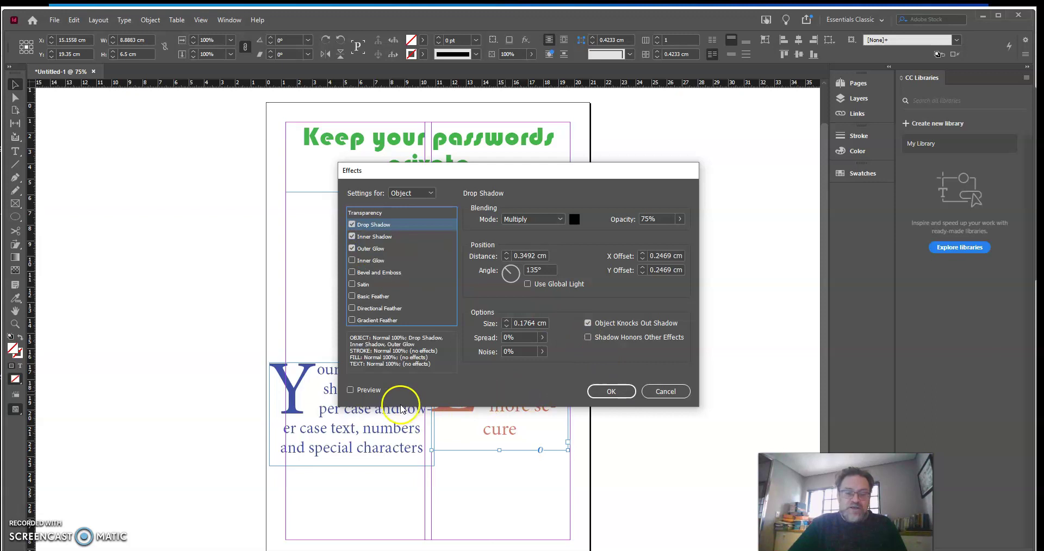
pyautogui.click(350, 390)
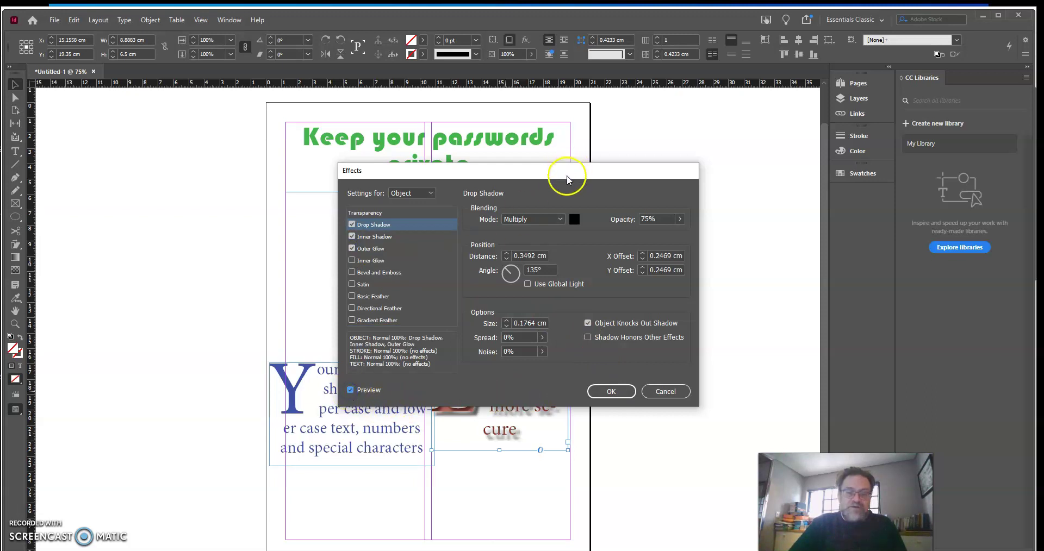
pyautogui.moveTo(566, 175); pyautogui.dragTo(767, 107)
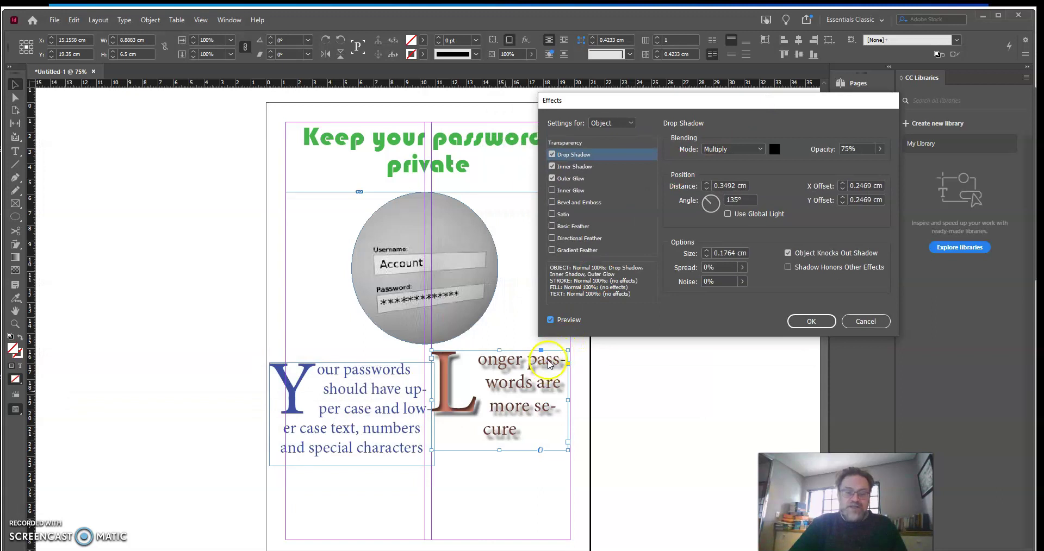
pyautogui.click(552, 166)
pyautogui.click(553, 179)
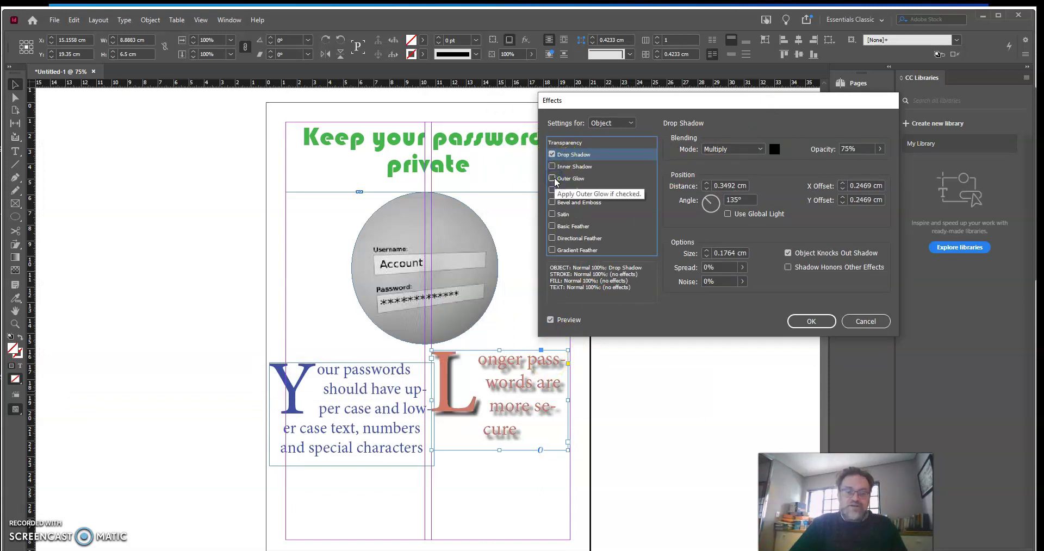
pyautogui.click(551, 155)
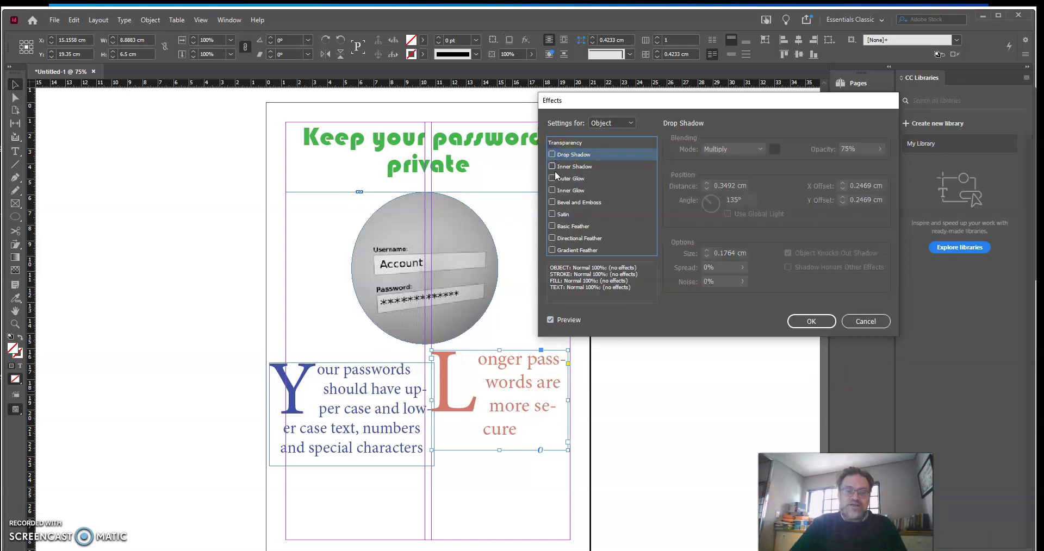
pyautogui.click(552, 167)
pyautogui.click(552, 167)
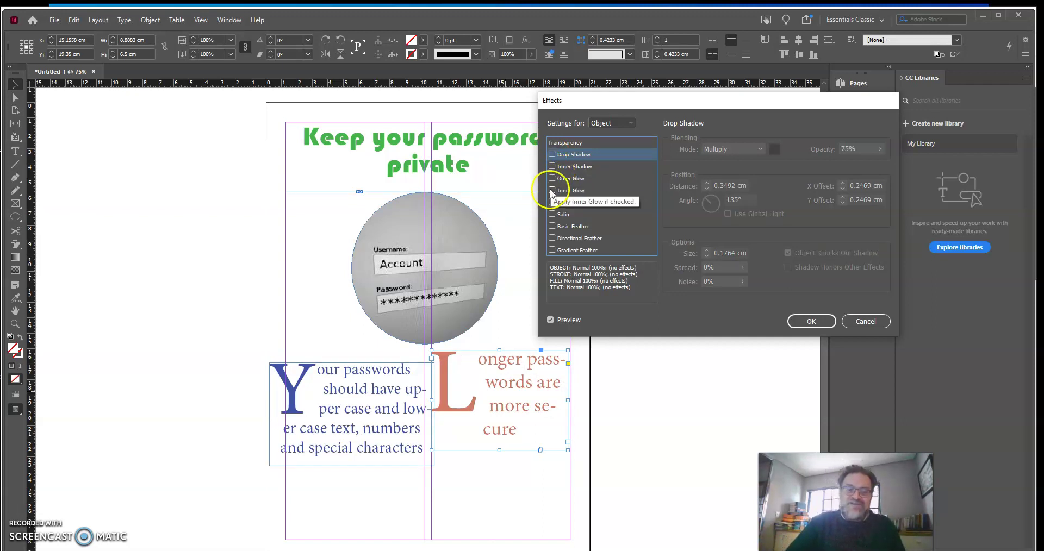
pyautogui.click(810, 321)
pyautogui.click(483, 263)
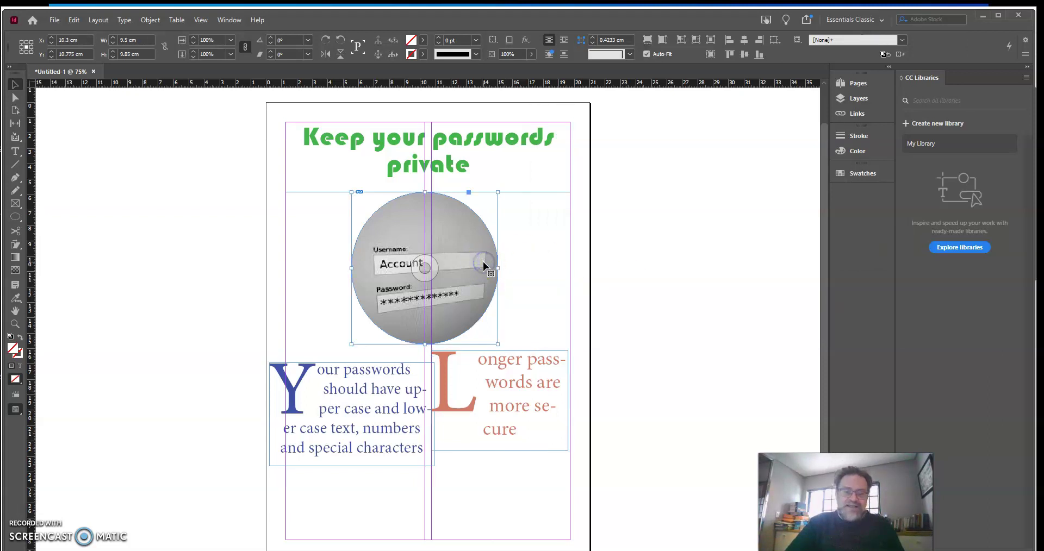
# Apply Effects > Drop Shadow with default settings to the circular photo, then deselect it
pyautogui.rightClick(484, 264)
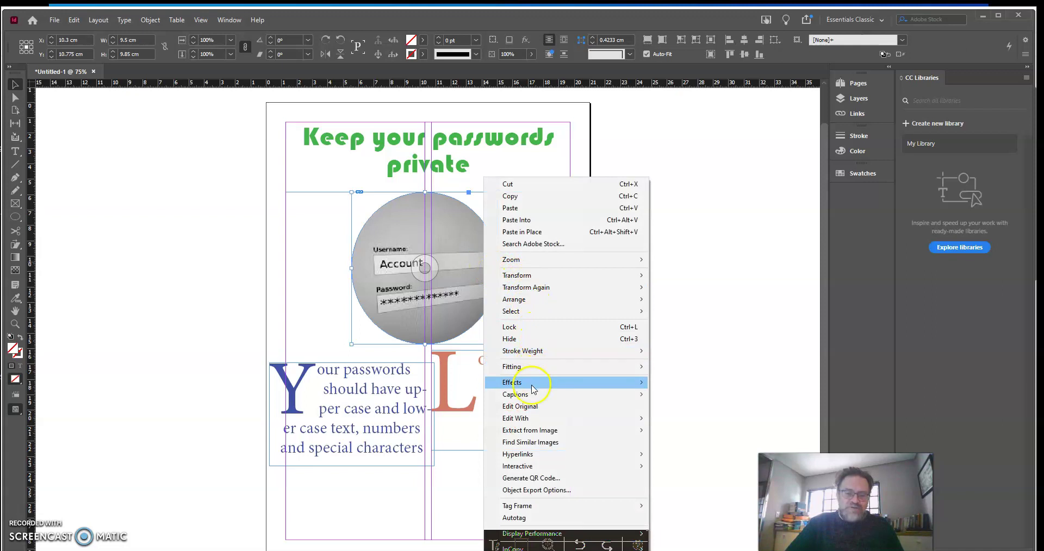
pyautogui.moveTo(532, 389)
pyautogui.click(420, 400)
pyautogui.click(809, 322)
pyautogui.click(574, 295)
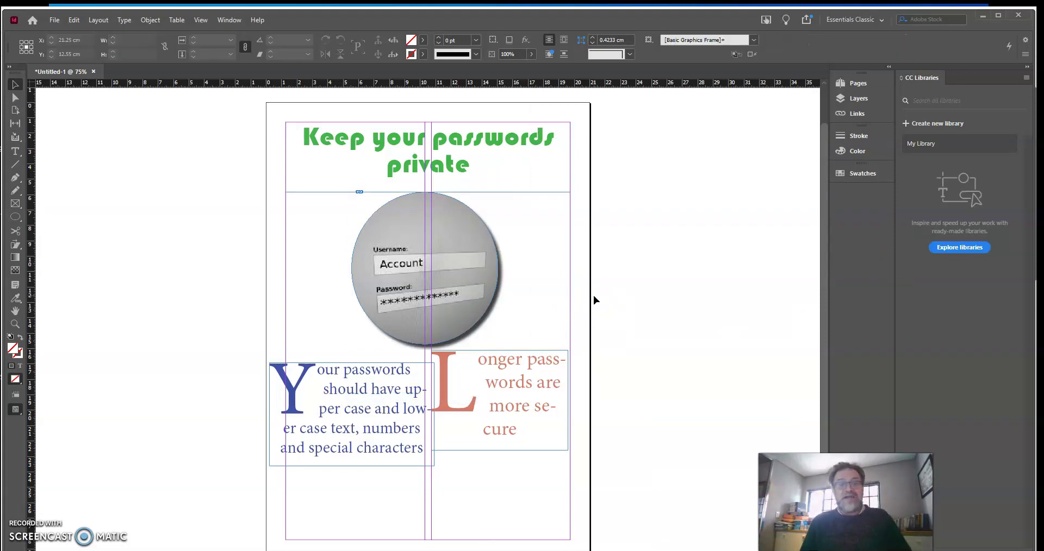
pyautogui.click(592, 298)
pyautogui.click(548, 346)
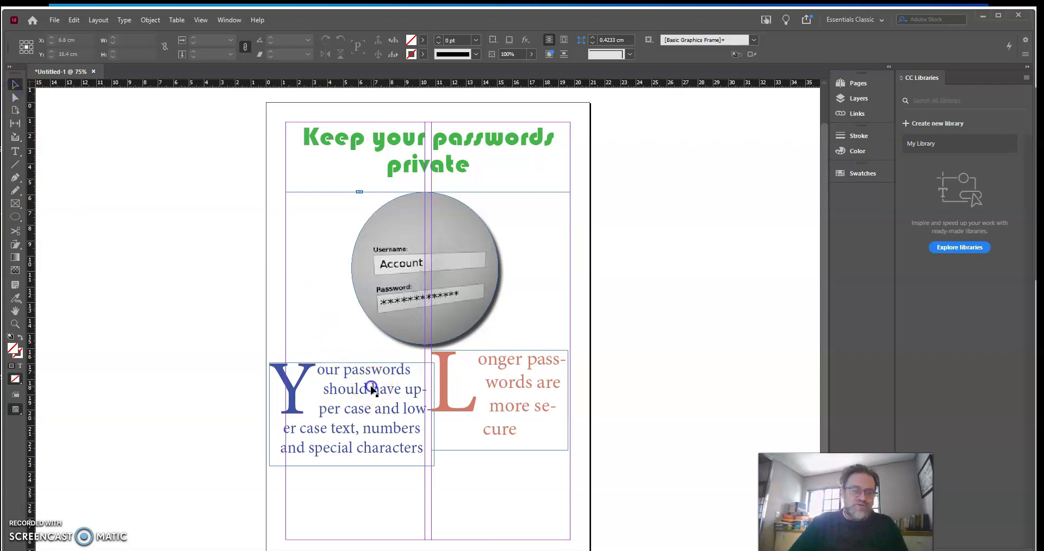
# Drag the 'Your passwords' frame up and left to line up with the salmon tip
pyautogui.moveTo(371, 389)
pyautogui.mouseDown()
pyautogui.moveTo(354, 351)
pyautogui.moveTo(387, 369)
pyautogui.moveTo(390, 383)
pyautogui.moveTo(377, 385)
pyautogui.mouseUp()
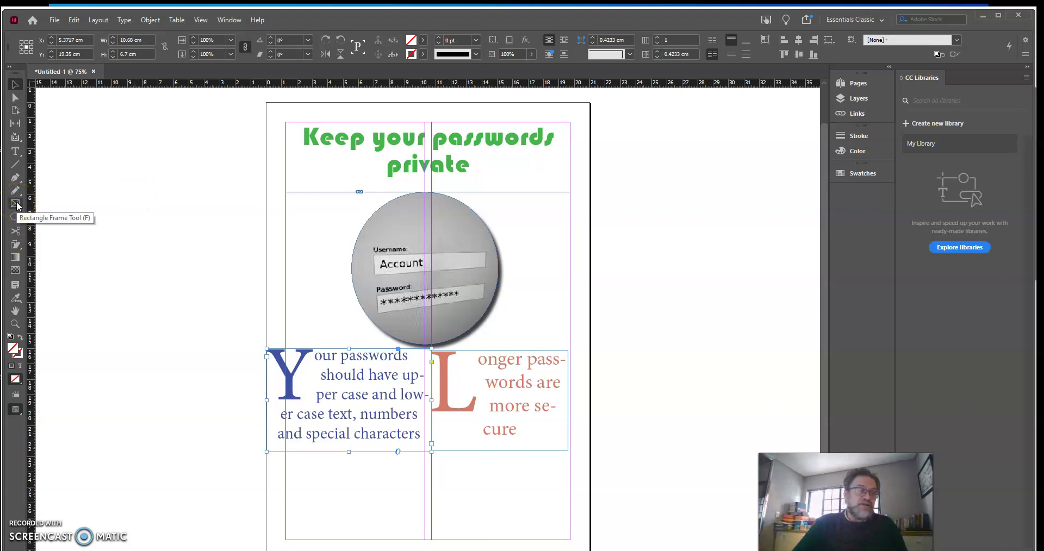
# Draw a large hexagon over the top of the page and fill it with yellow-green d1e832
pyautogui.moveTo(17, 205); pyautogui.dragTo(53, 236)
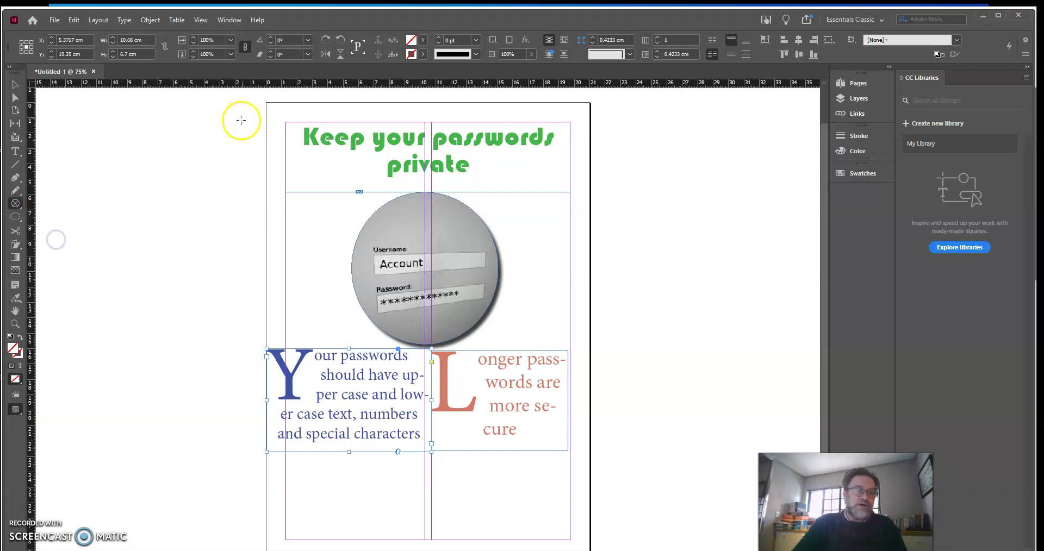
pyautogui.moveTo(285, 108); pyautogui.dragTo(578, 374)
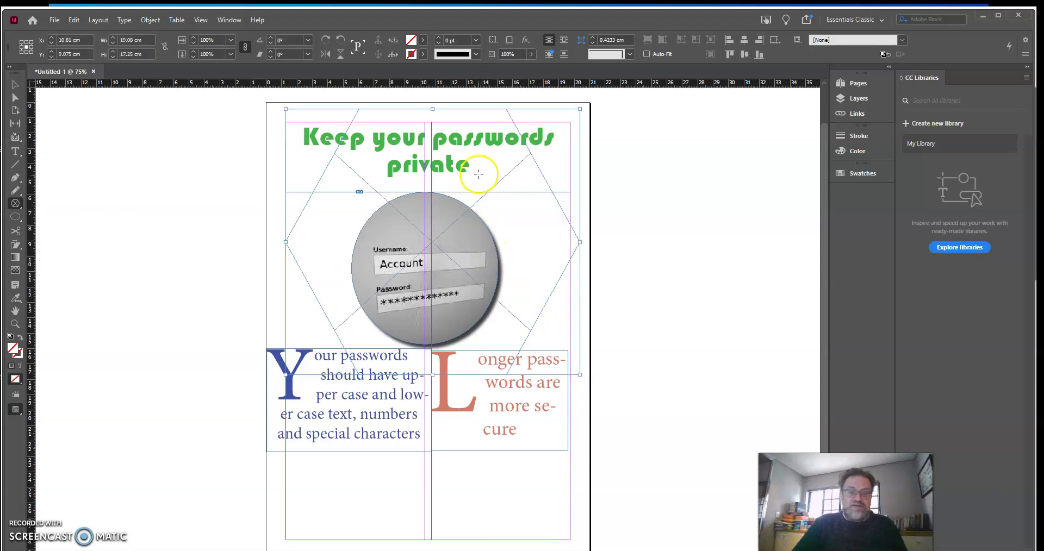
pyautogui.doubleClick(411, 40)
pyautogui.click(403, 237)
pyautogui.click(598, 217)
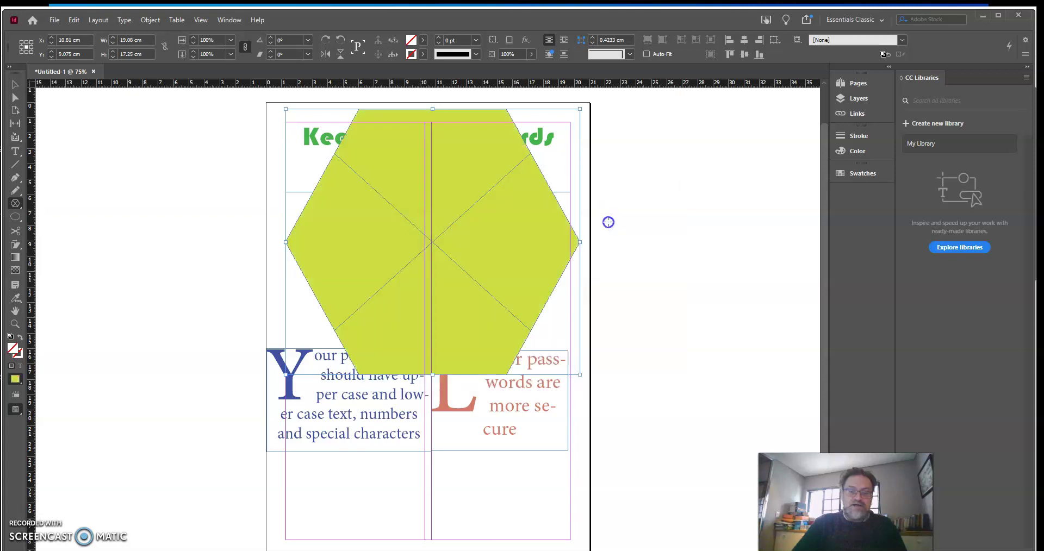
# Send the hexagon to the back behind the heading, photo and tip boxes
pyautogui.rightClick(505, 191)
pyautogui.moveTo(539, 314)
pyautogui.click(419, 325)
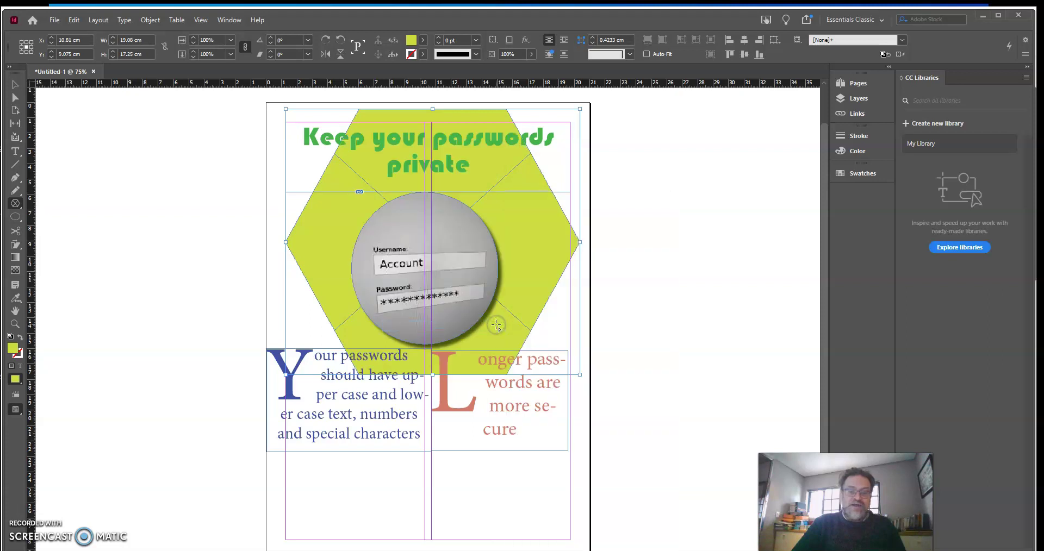
pyautogui.click(588, 287)
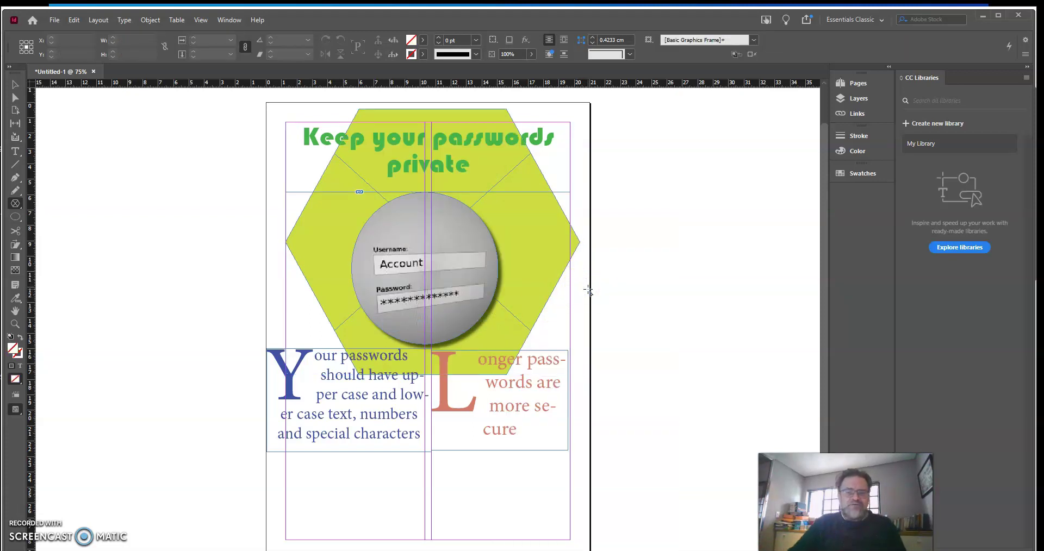
pyautogui.click(319, 97)
pyautogui.click(15, 85)
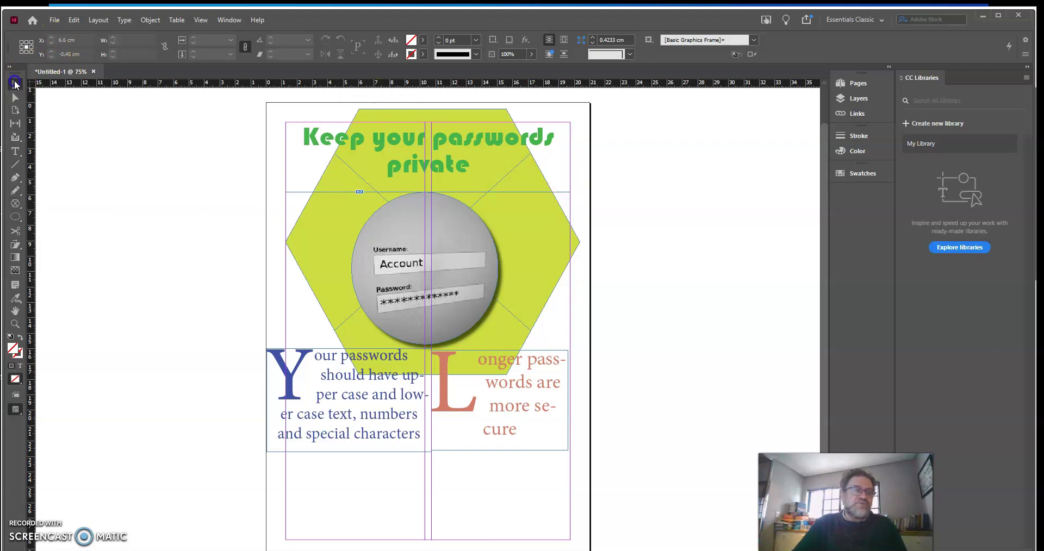
# Drag the yellow-green hexagon down, then back up until it sits centred behind the circular photo
pyautogui.moveTo(543, 205); pyautogui.dragTo(568, 286)
pyautogui.moveTo(514, 322); pyautogui.dragTo(524, 358)
pyautogui.moveTo(460, 442); pyautogui.dragTo(467, 326)
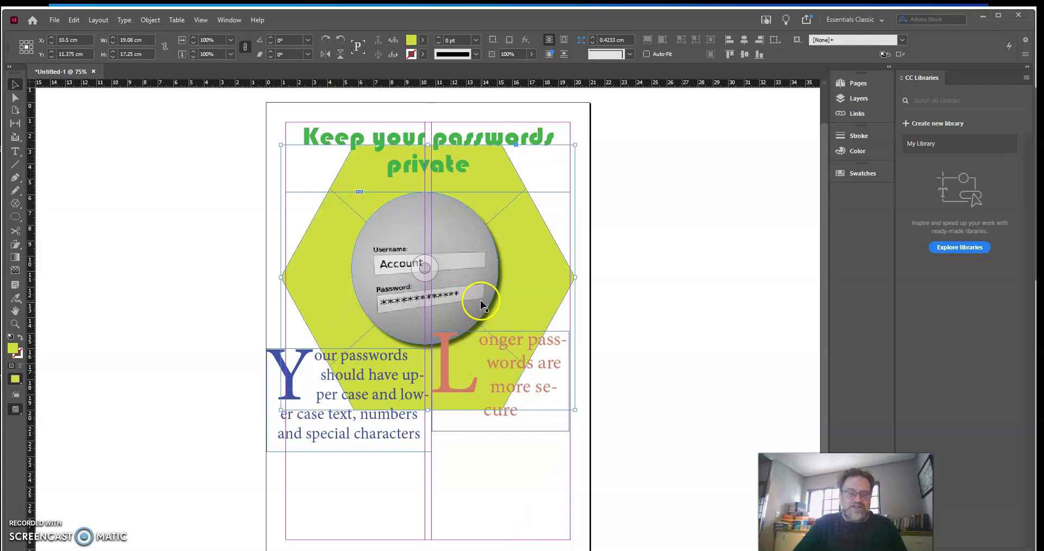
pyautogui.moveTo(513, 277); pyautogui.dragTo(513, 273)
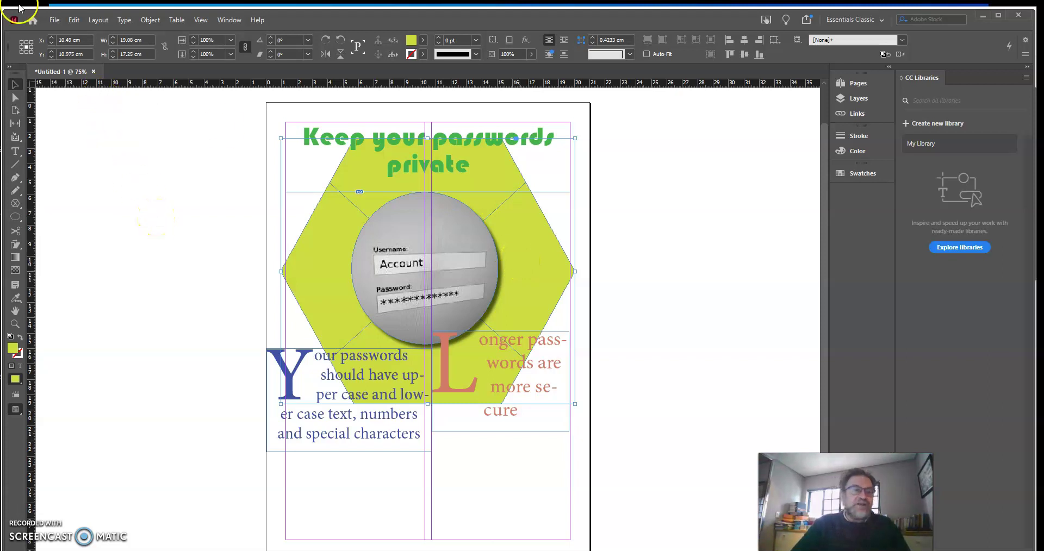
# Start saving the flyer as Untitled-1.indd, choosing the Downloads folder as the location
pyautogui.click(54, 20)
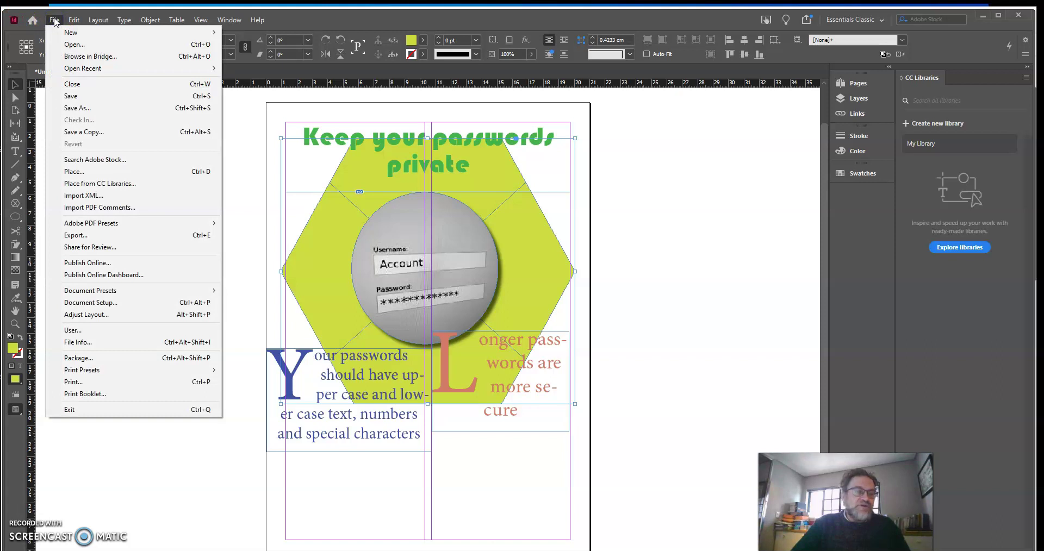
pyautogui.click(79, 100)
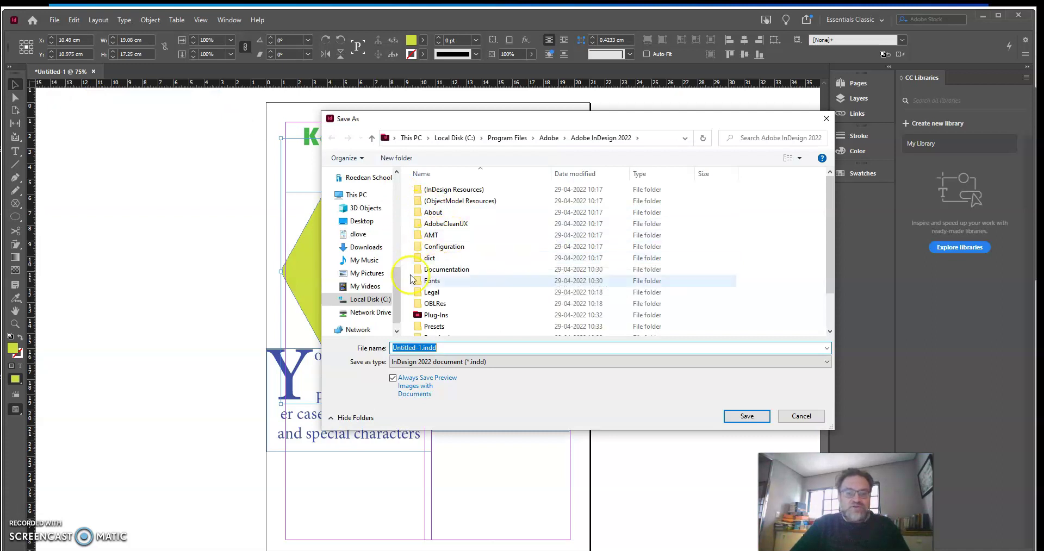
pyautogui.scroll(1, 353, 179)
pyautogui.scroll(5, 400, 273)
pyautogui.click(366, 208)
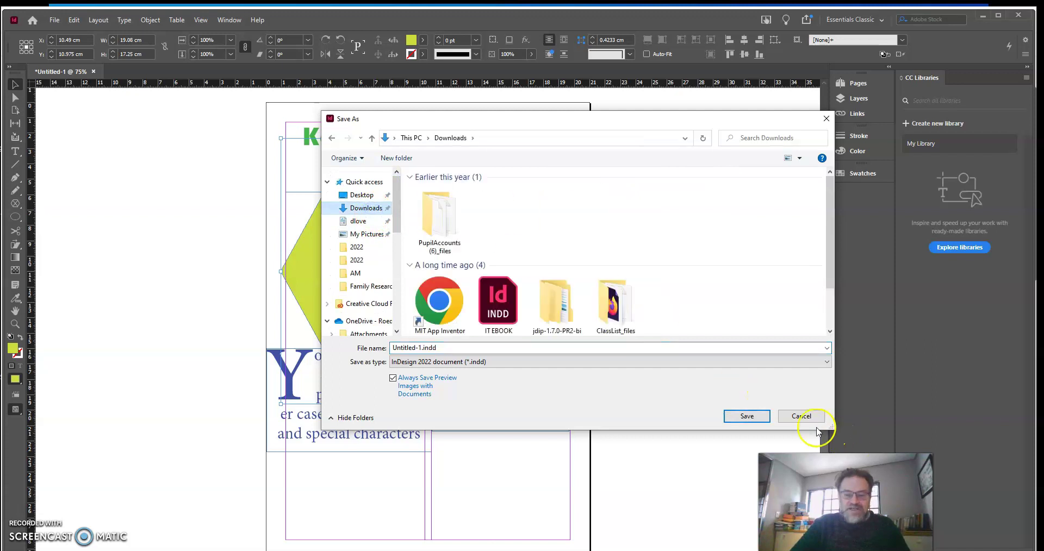